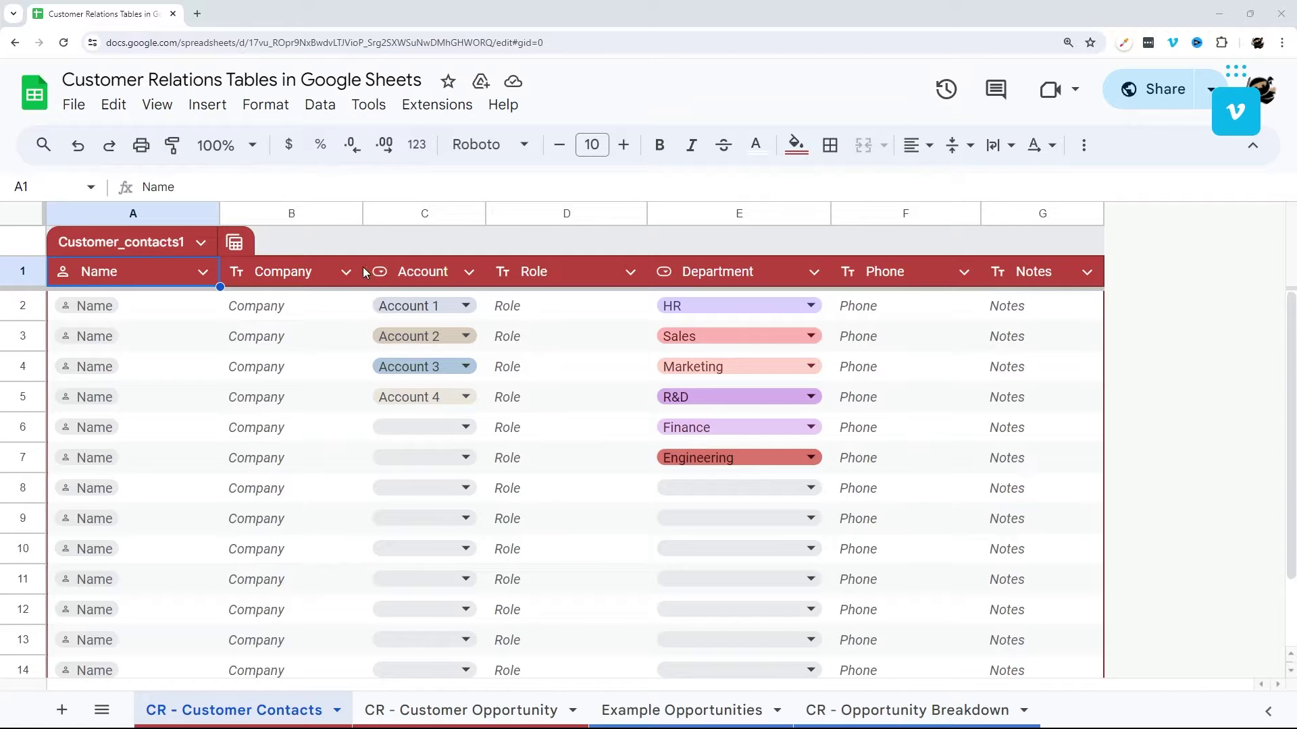
Step: Insert a new table on a fresh sheet, then dismiss the cell B8 actions menu unused
left_click(208, 105)
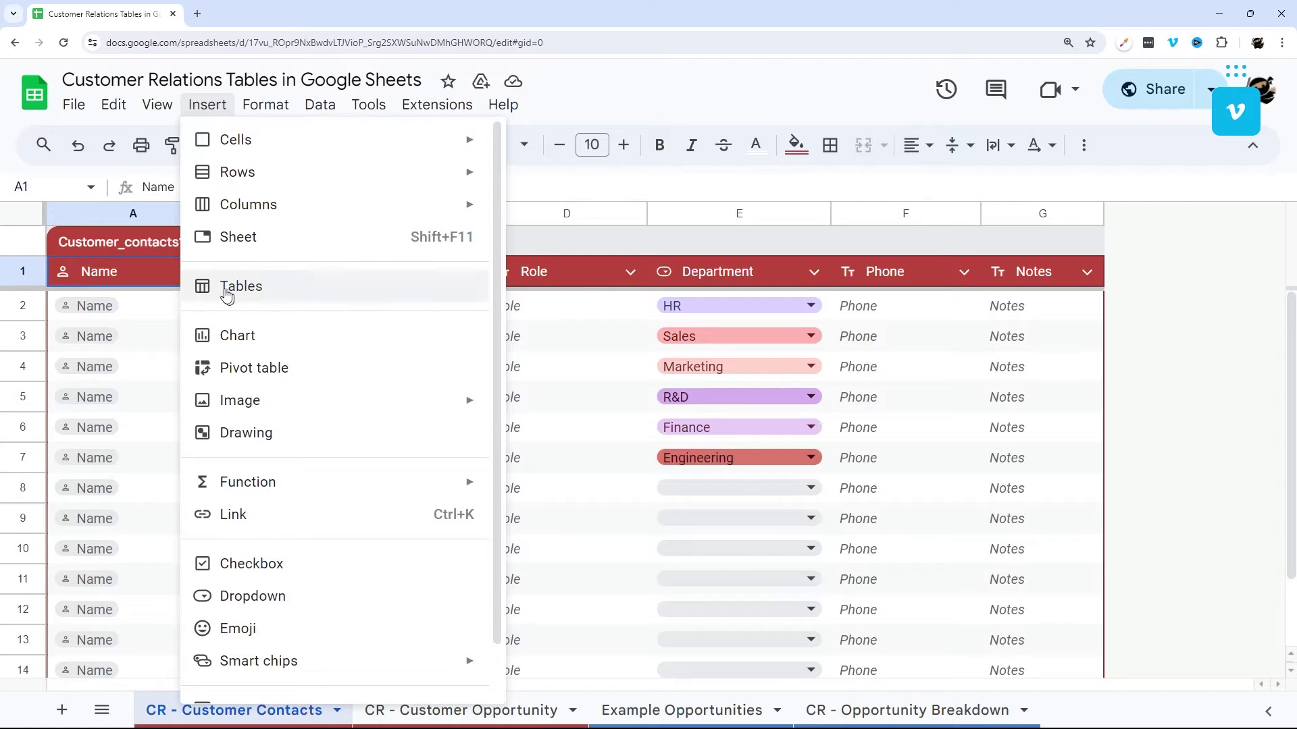
left_click(62, 709)
right_click(227, 387)
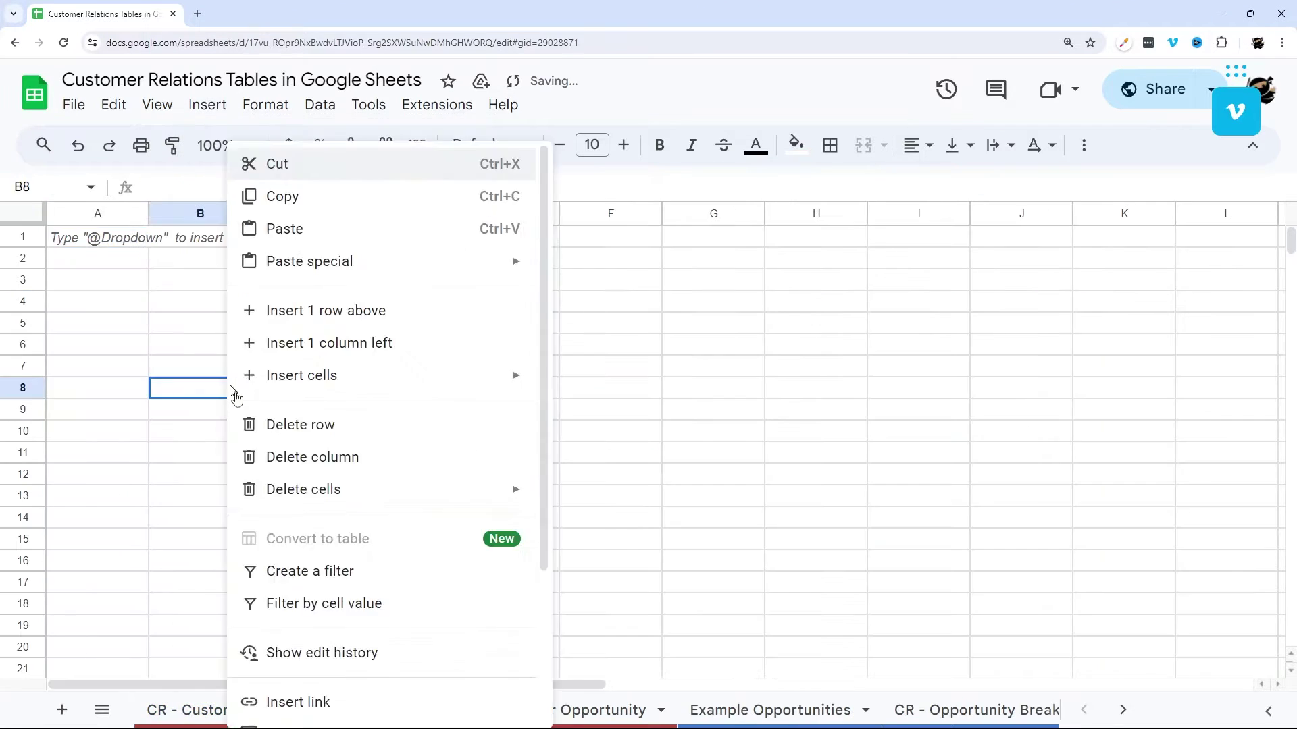
scroll(325, 500, "down", 3)
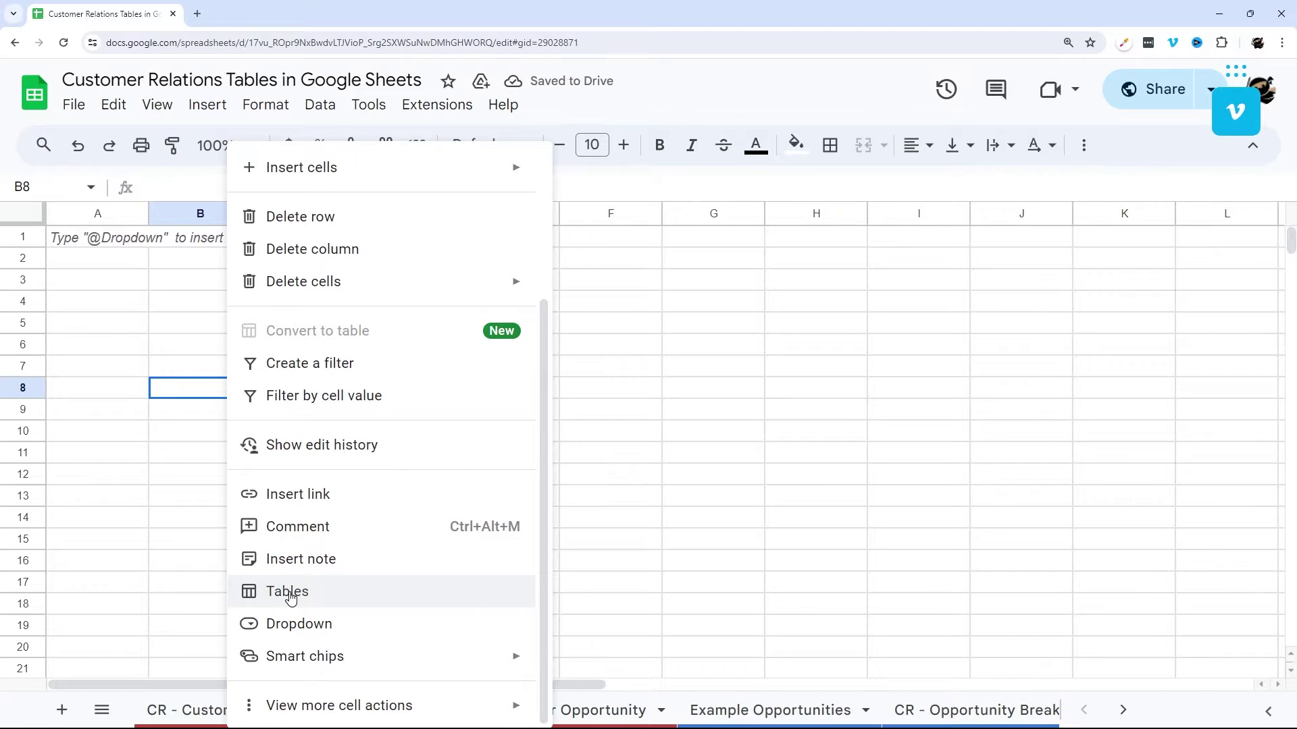
left_click(175, 588)
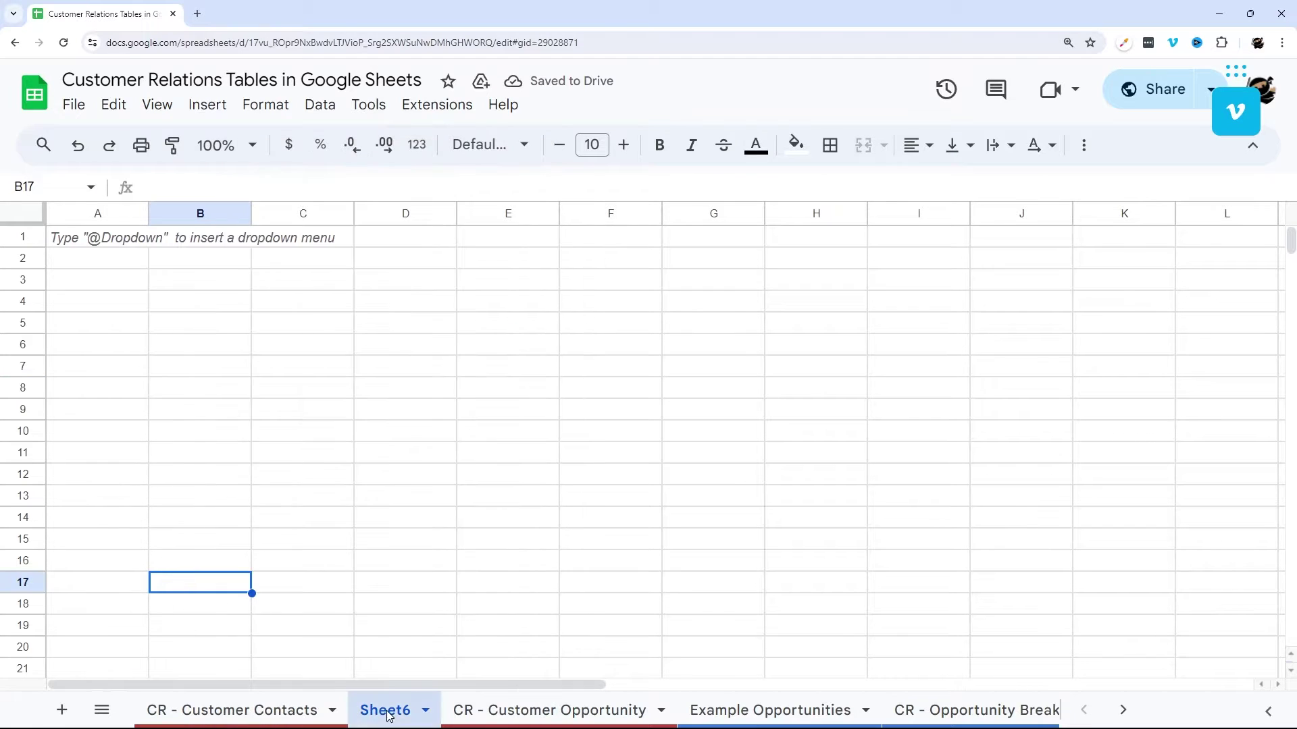
Step: Delete the Sheet6 sheet
right_click(378, 709)
left_click(407, 367)
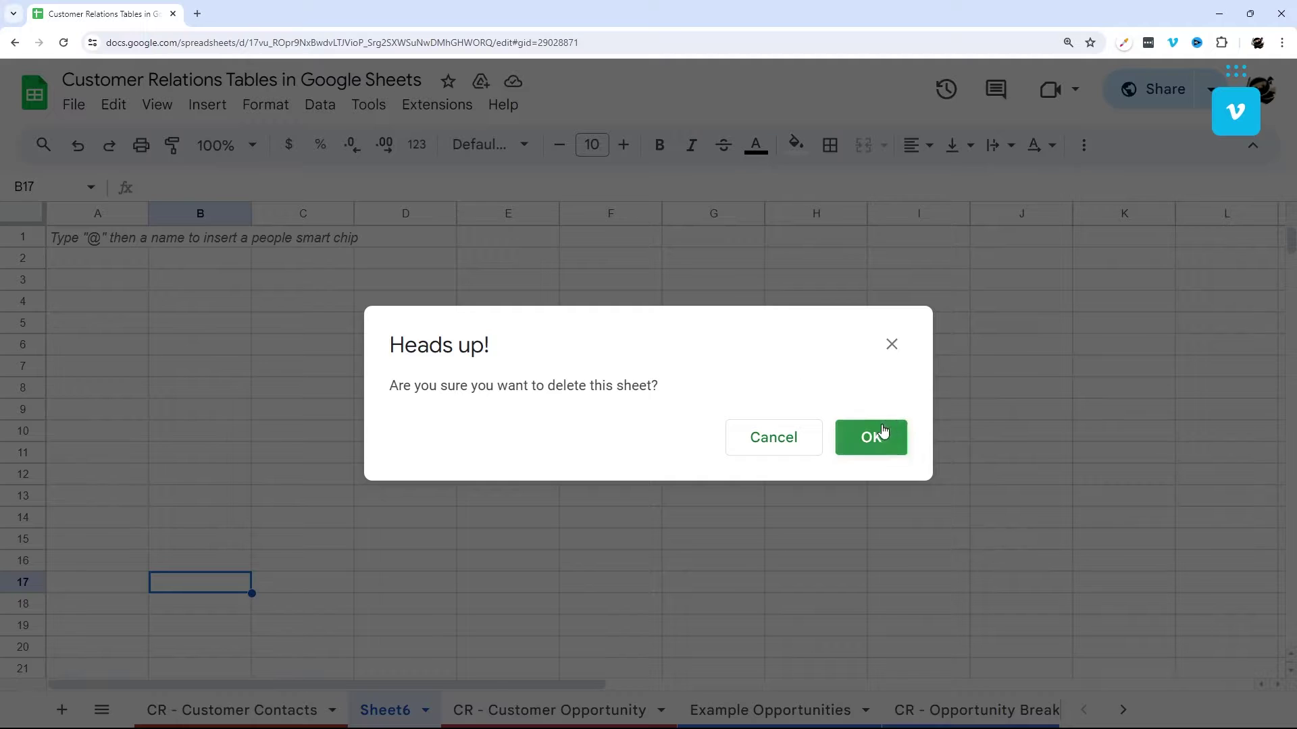
left_click(870, 438)
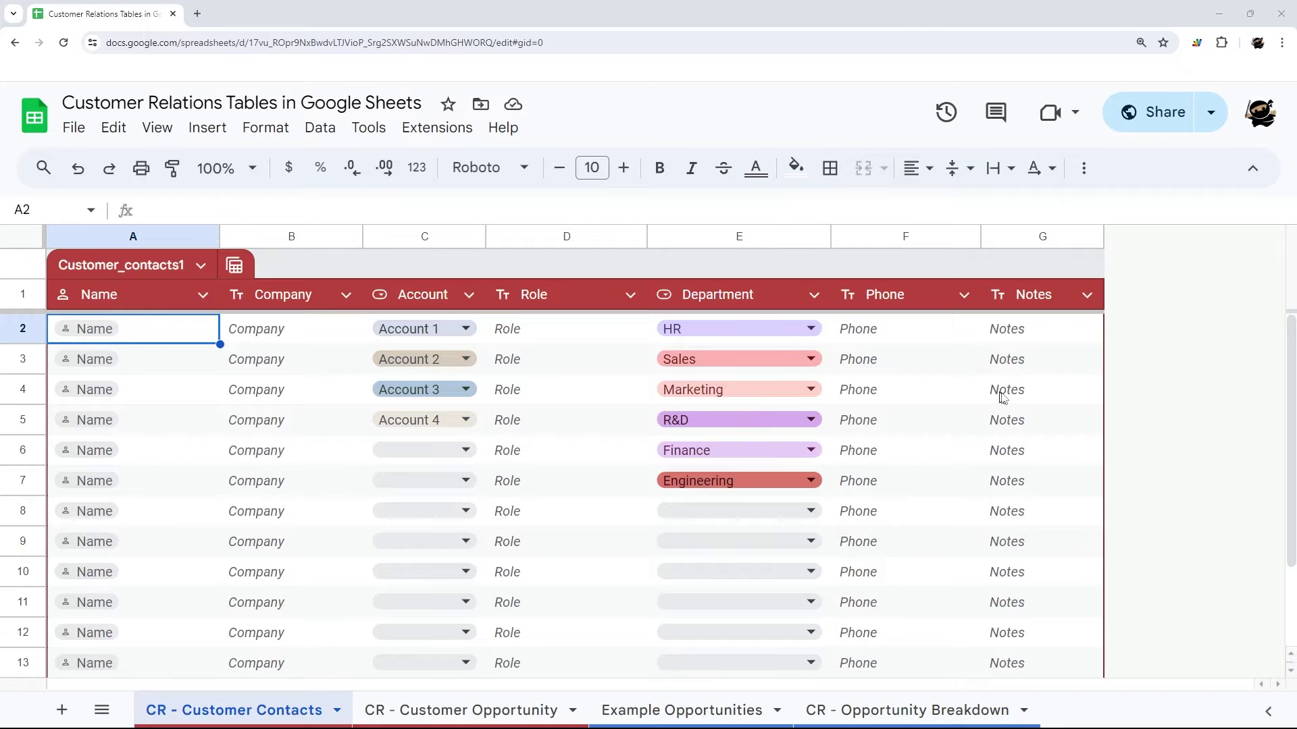
Step: Glance at CR - Customer Opportunity, then on CR - Customer Contacts choose Create group by view for Department
left_click(451, 711)
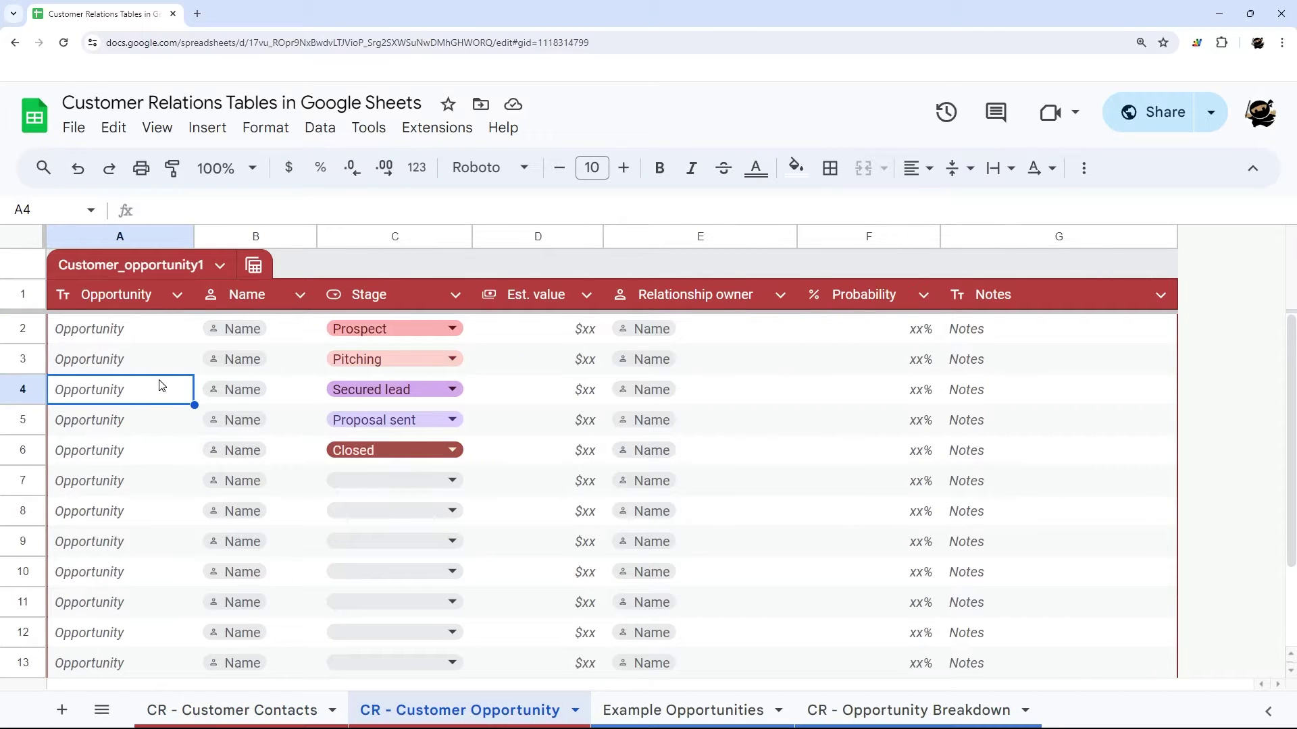
left_click(225, 716)
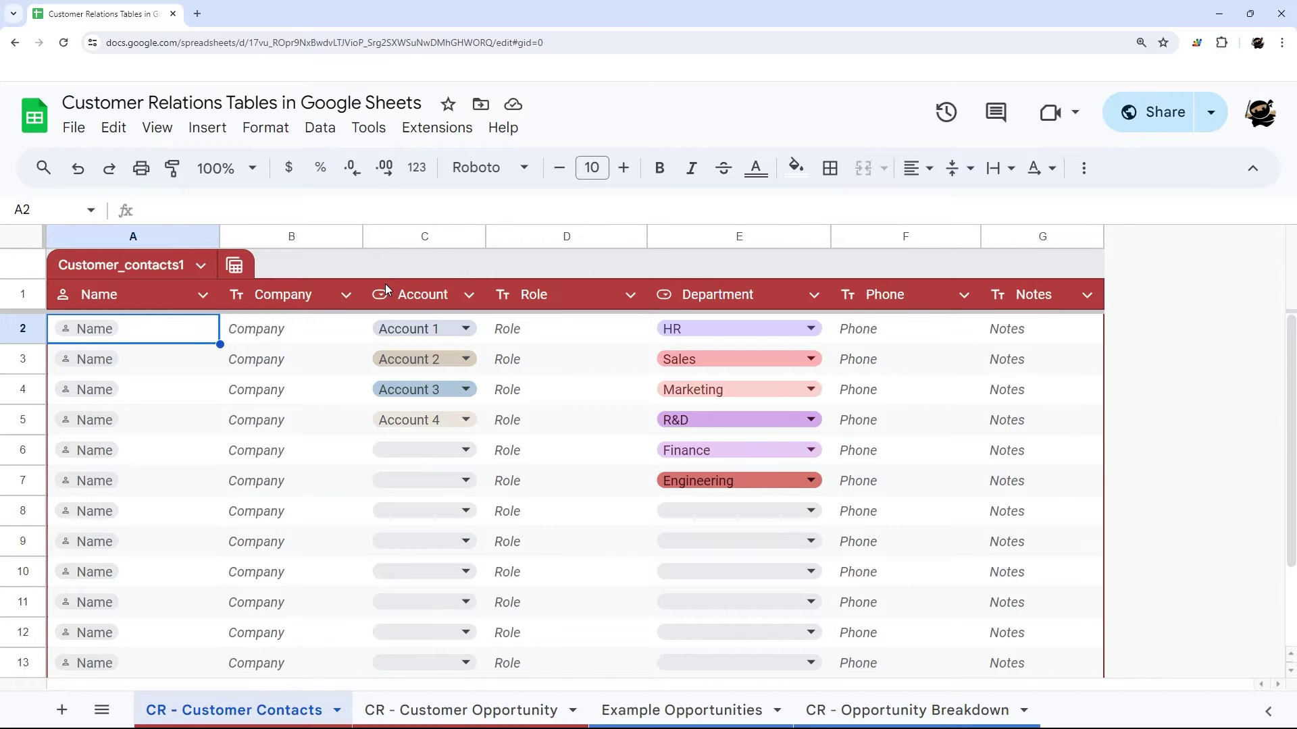
left_click(814, 295)
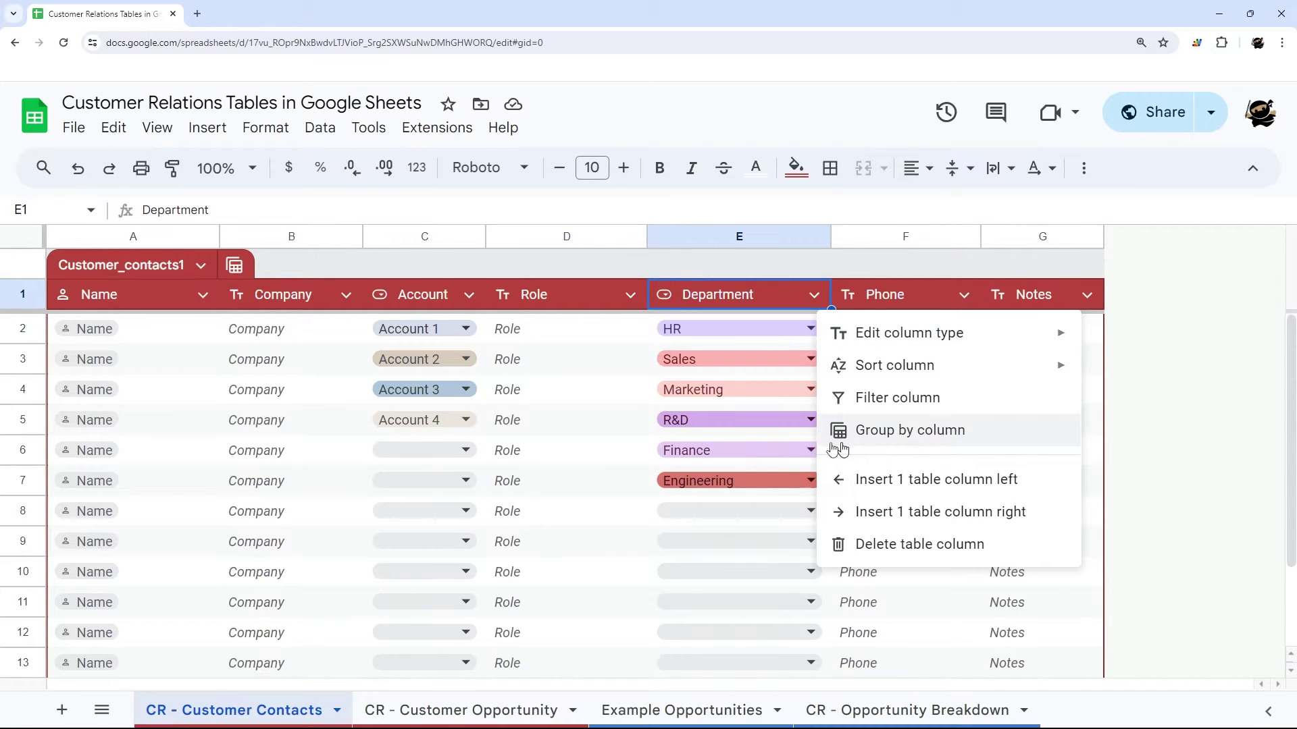
left_click(234, 269)
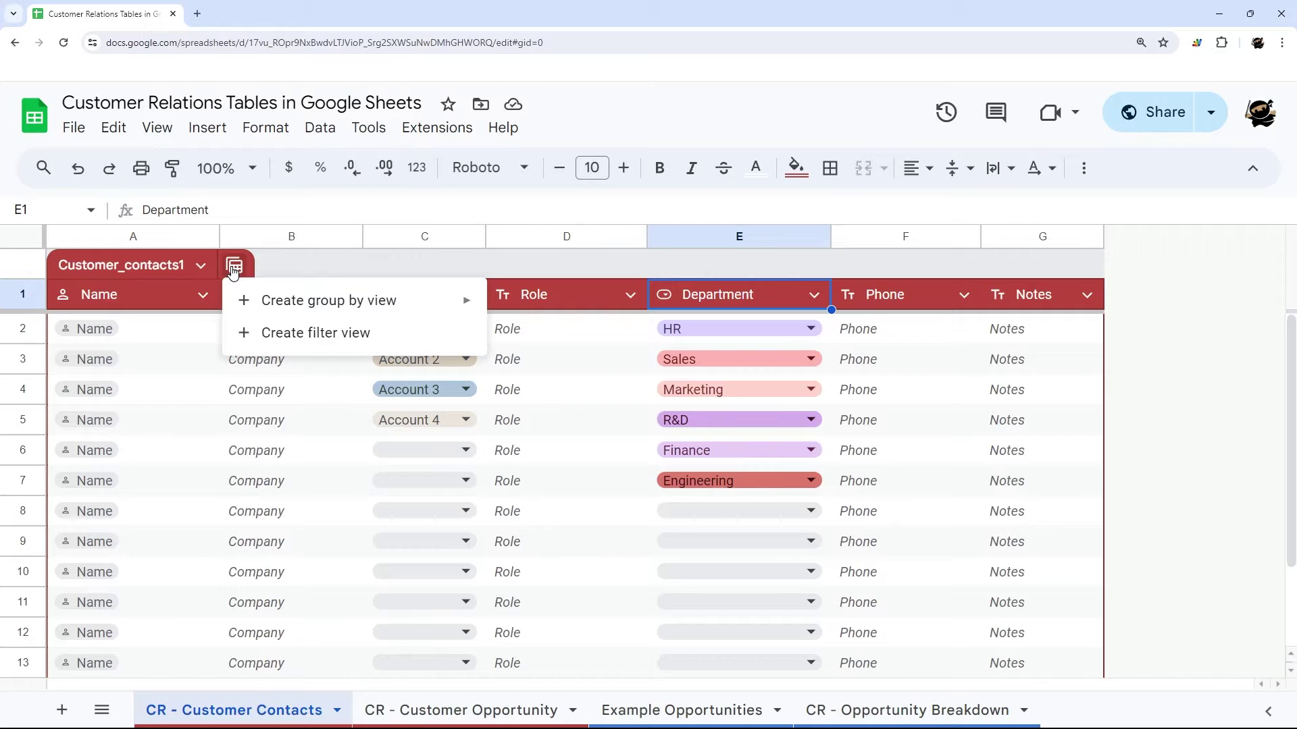
mouse_move(267, 300)
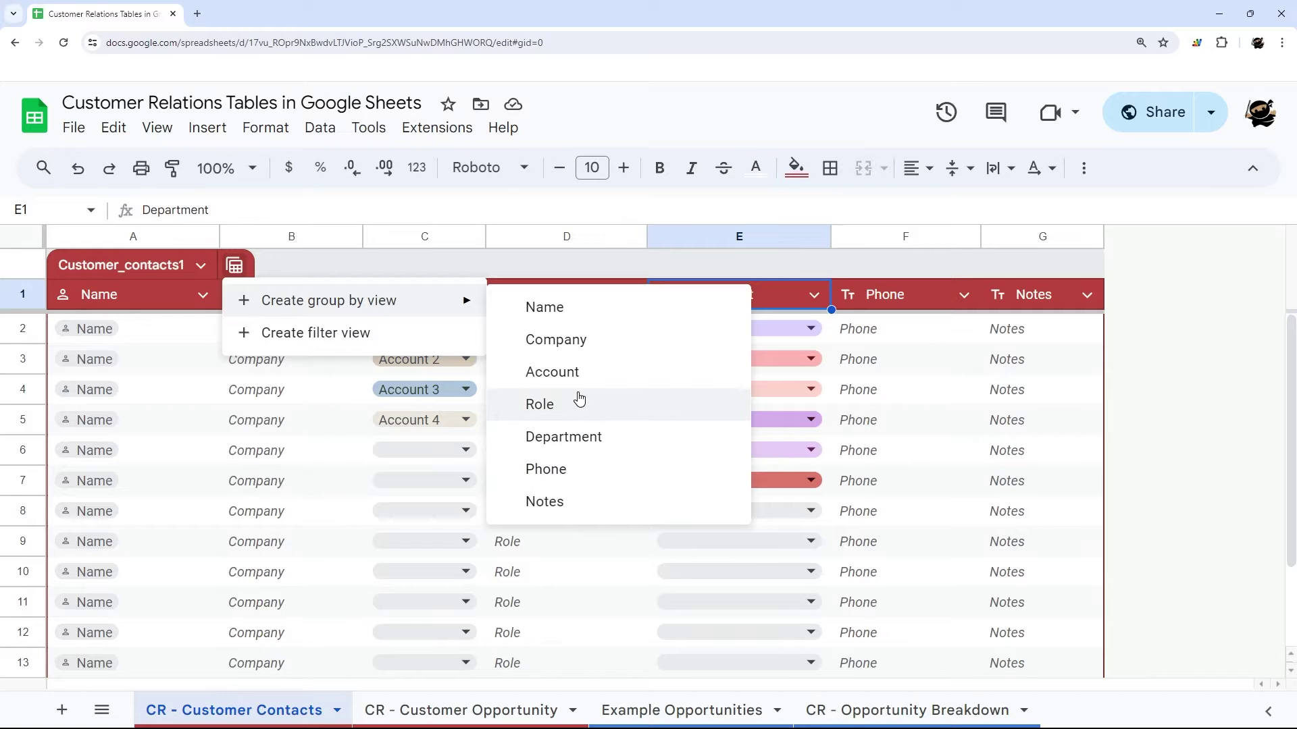
Step: Group the contacts table temporarily by Department and scroll through the department sections
left_click(571, 439)
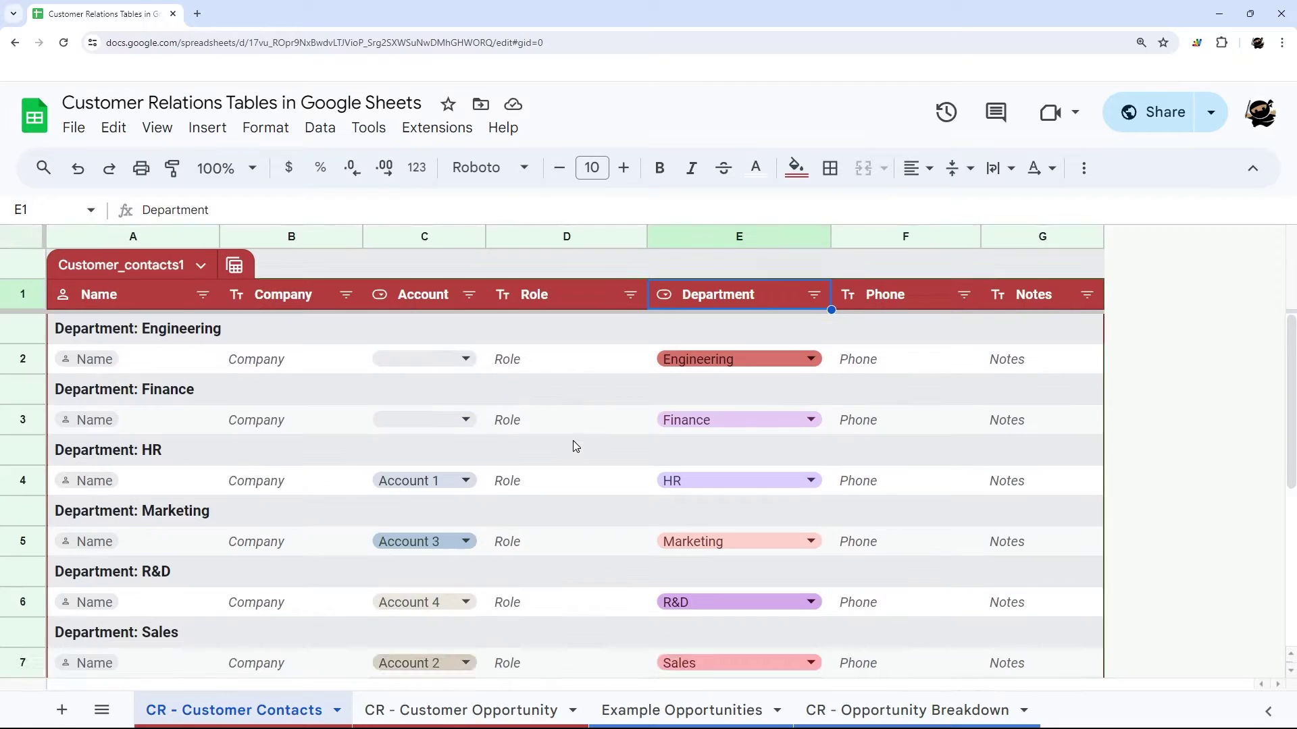
scroll(575, 447, "down", 5)
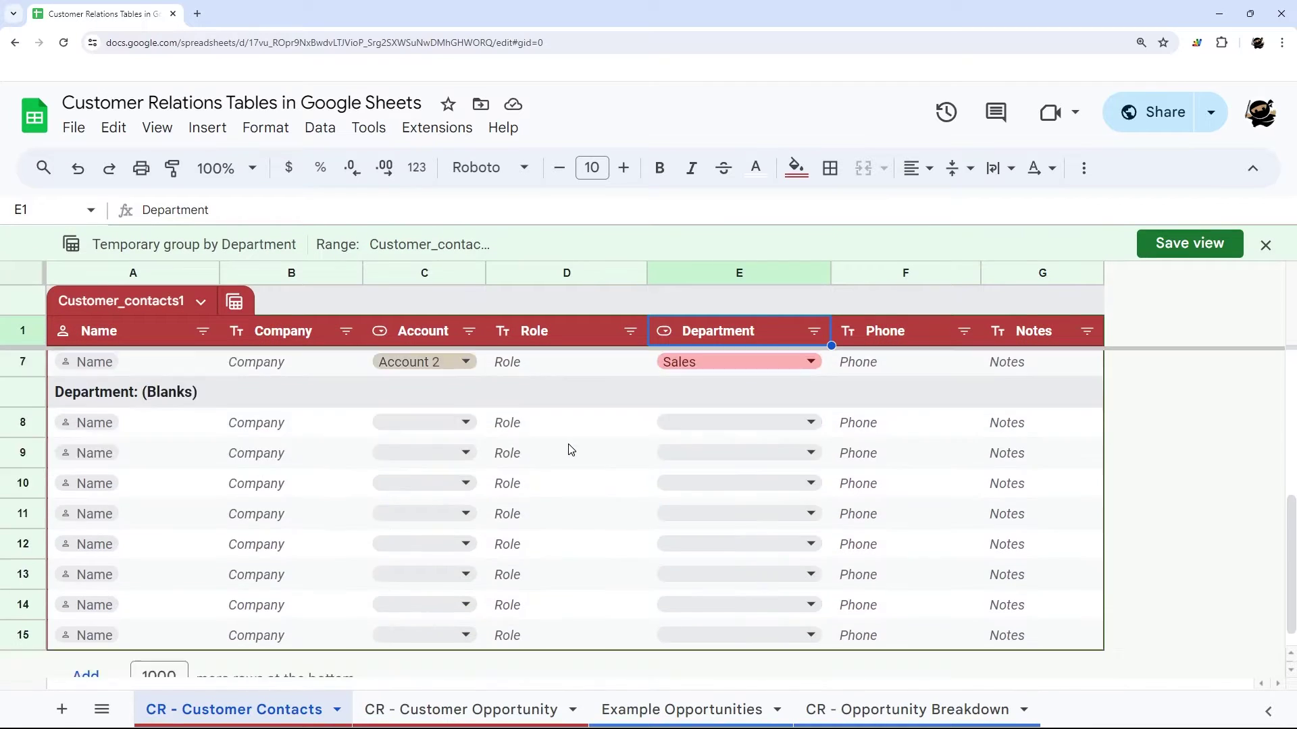
scroll(571, 450, "up", 2)
scroll(571, 449, "up", 3)
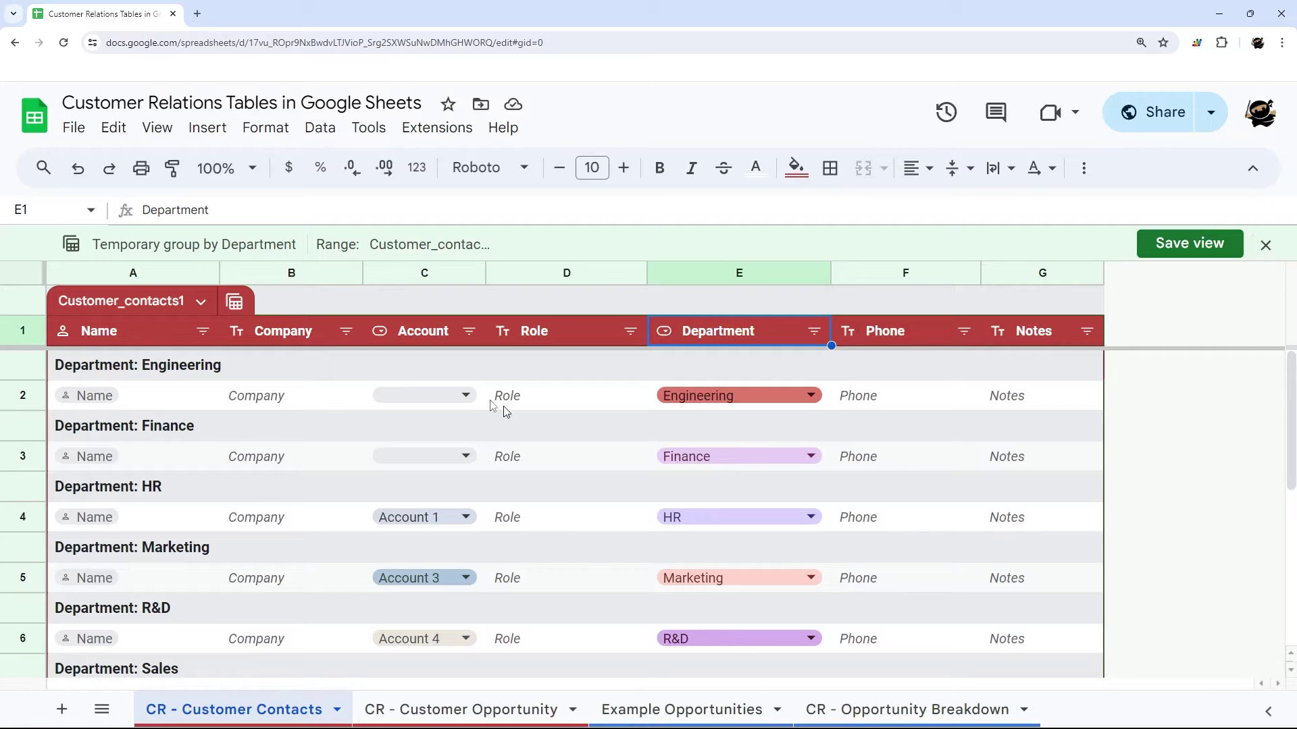
Step: Check the Role column filter, then exit the temporary grouped view without saving
left_click(631, 332)
scroll(481, 641, "down", 2)
left_click(473, 695)
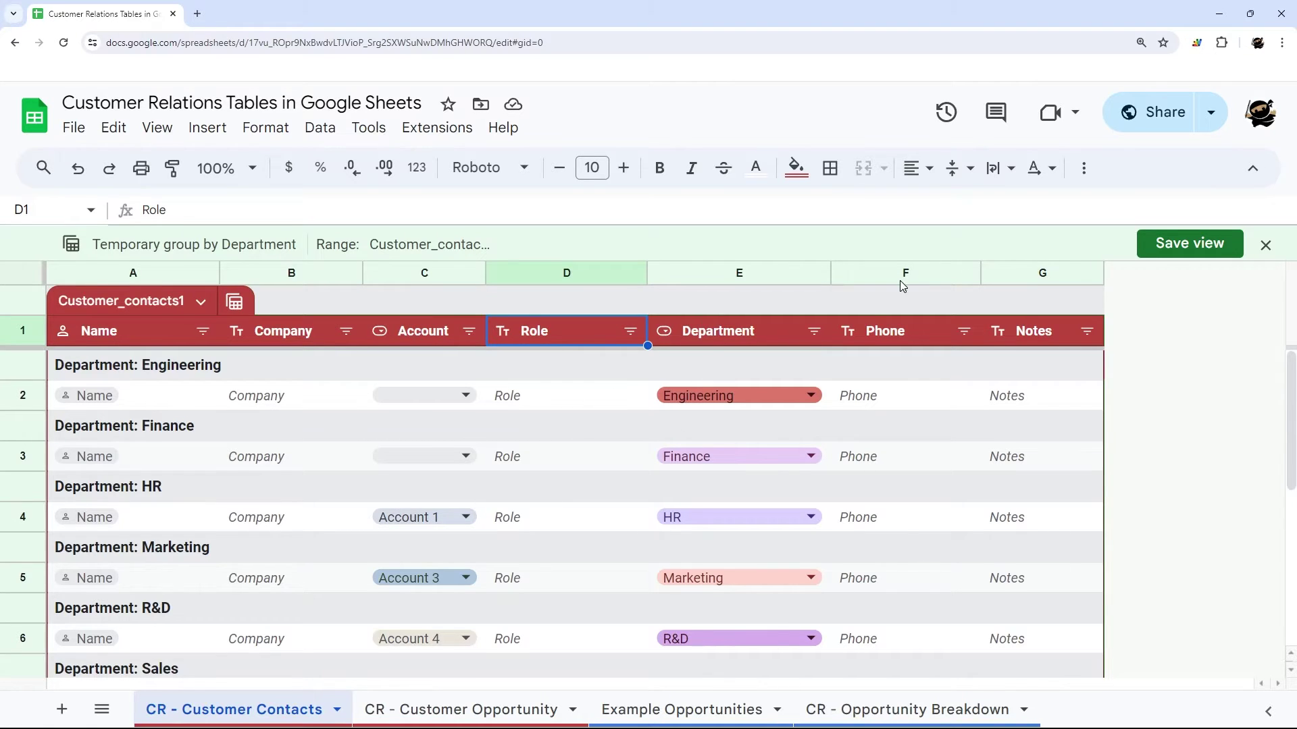
left_click(1267, 252)
left_click(663, 520)
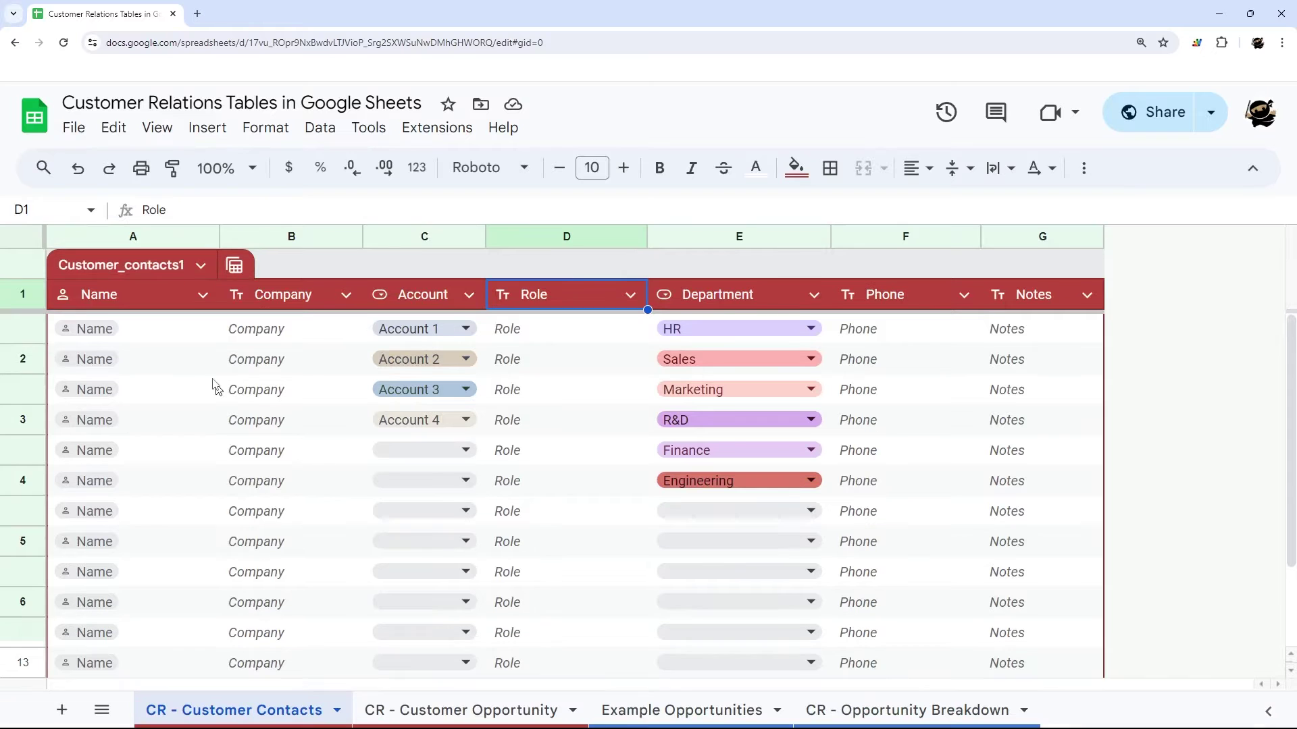
Step: Reapply the temporary Department grouping and exit it again with Don't save
left_click(240, 268)
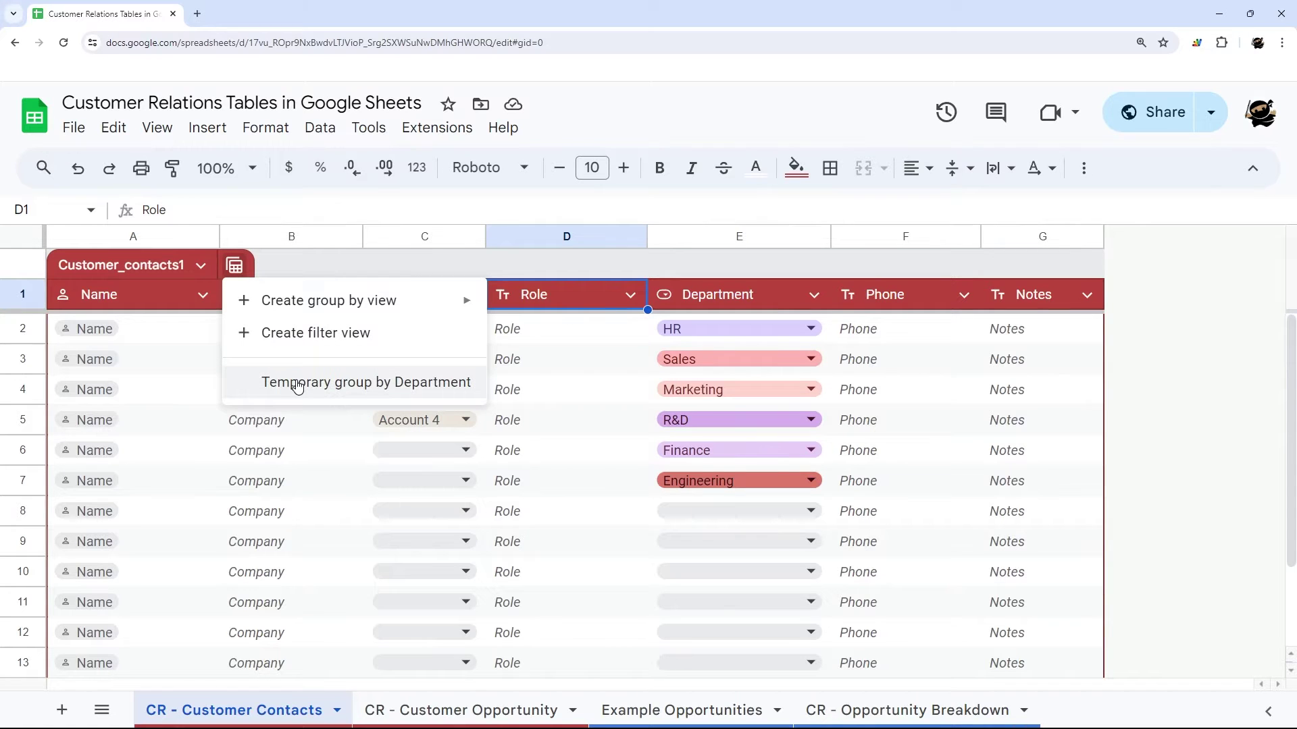
left_click(317, 382)
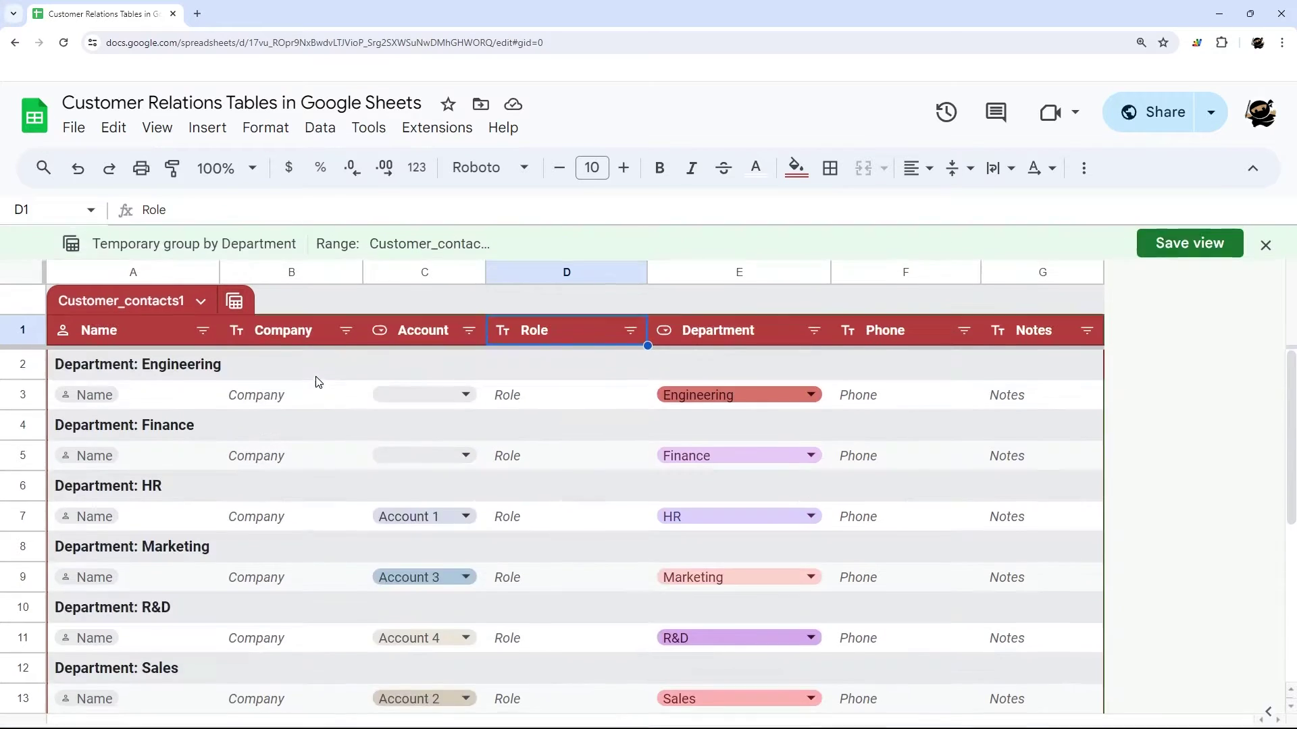
left_click(234, 302)
left_click(300, 497)
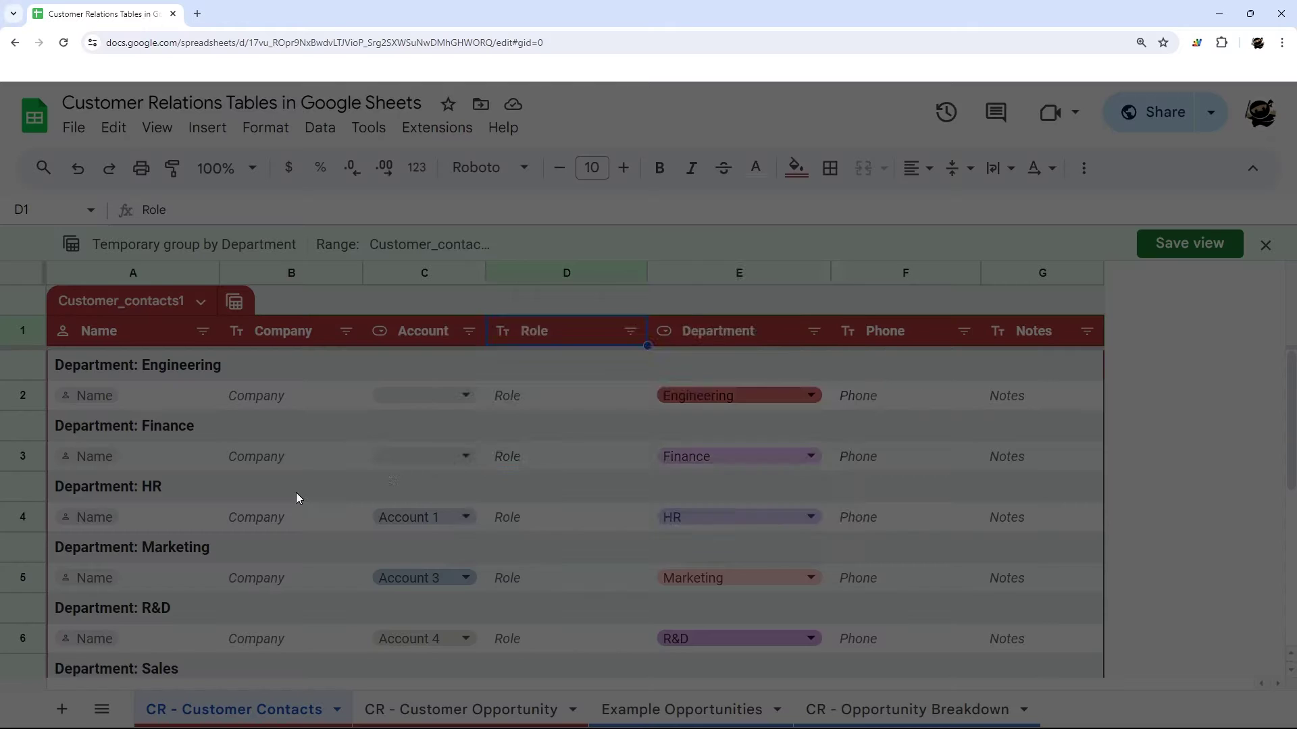
left_click(686, 516)
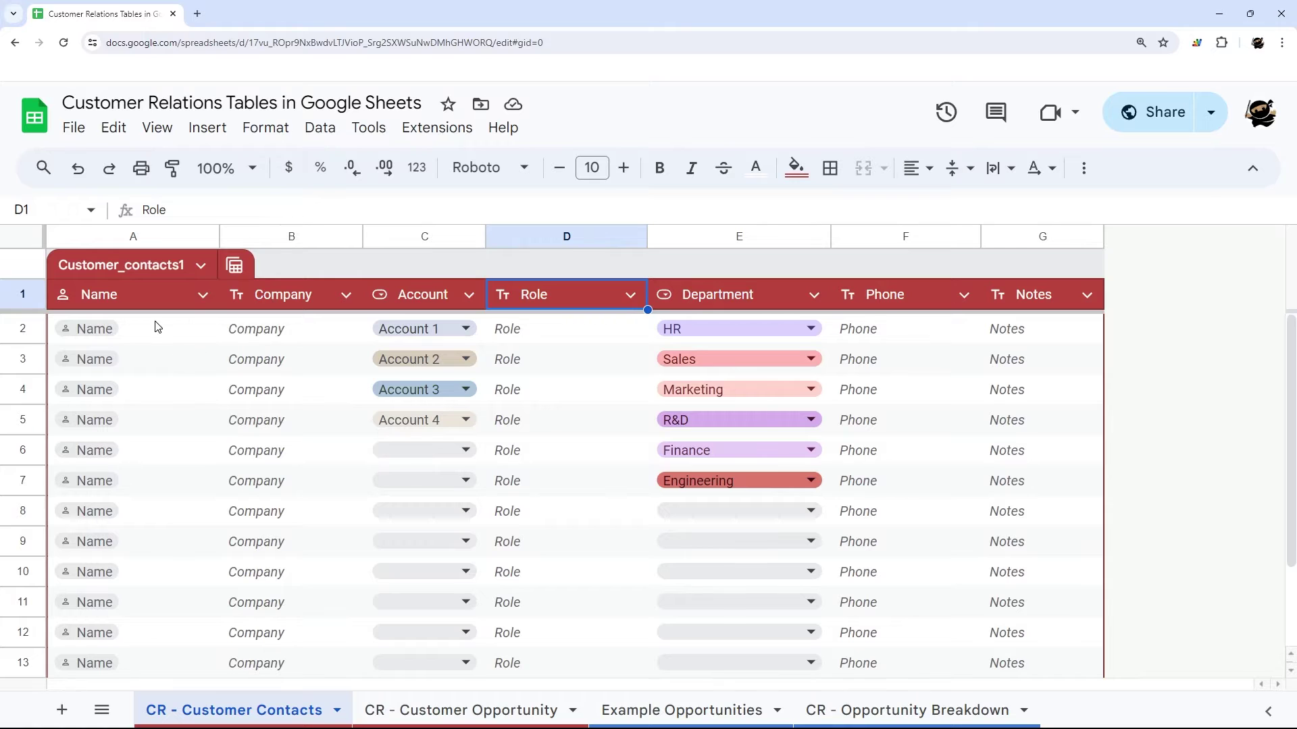
Step: Look through the data tools and the Name and Company column menus, cancelling the Name filter
left_click(1084, 167)
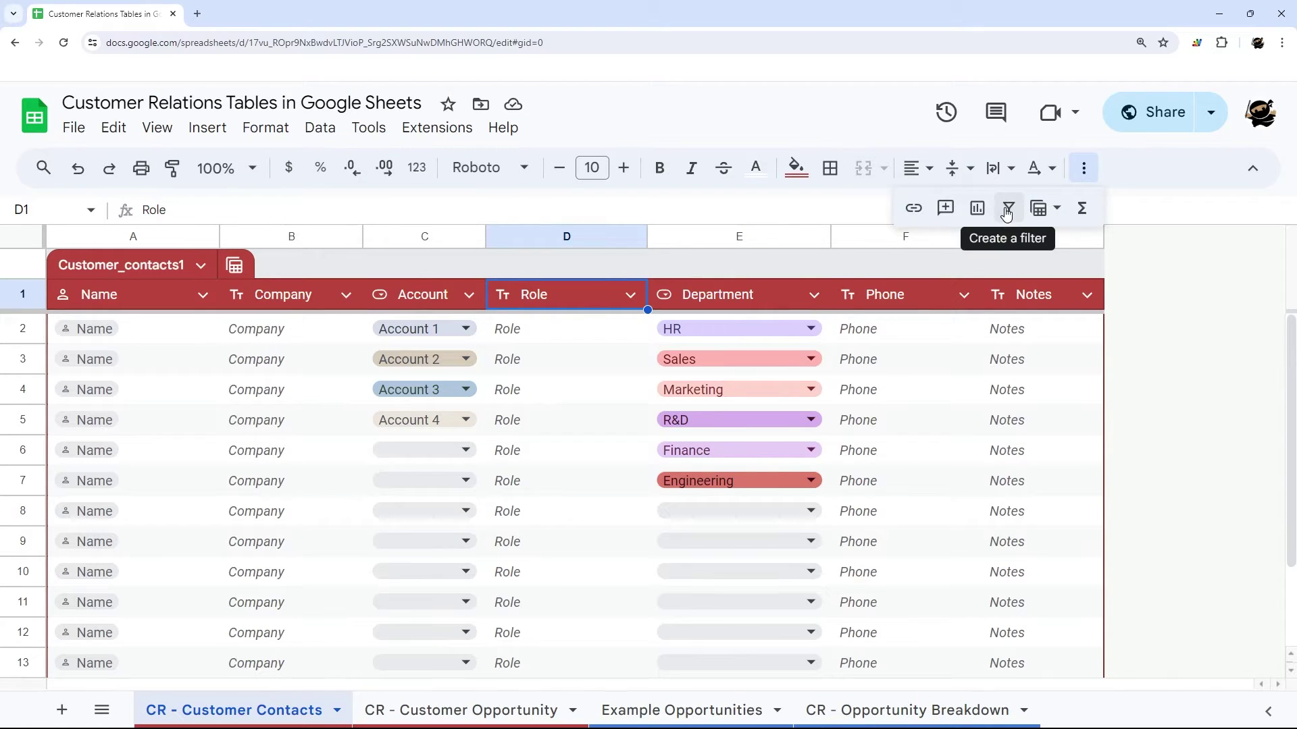
left_click(318, 131)
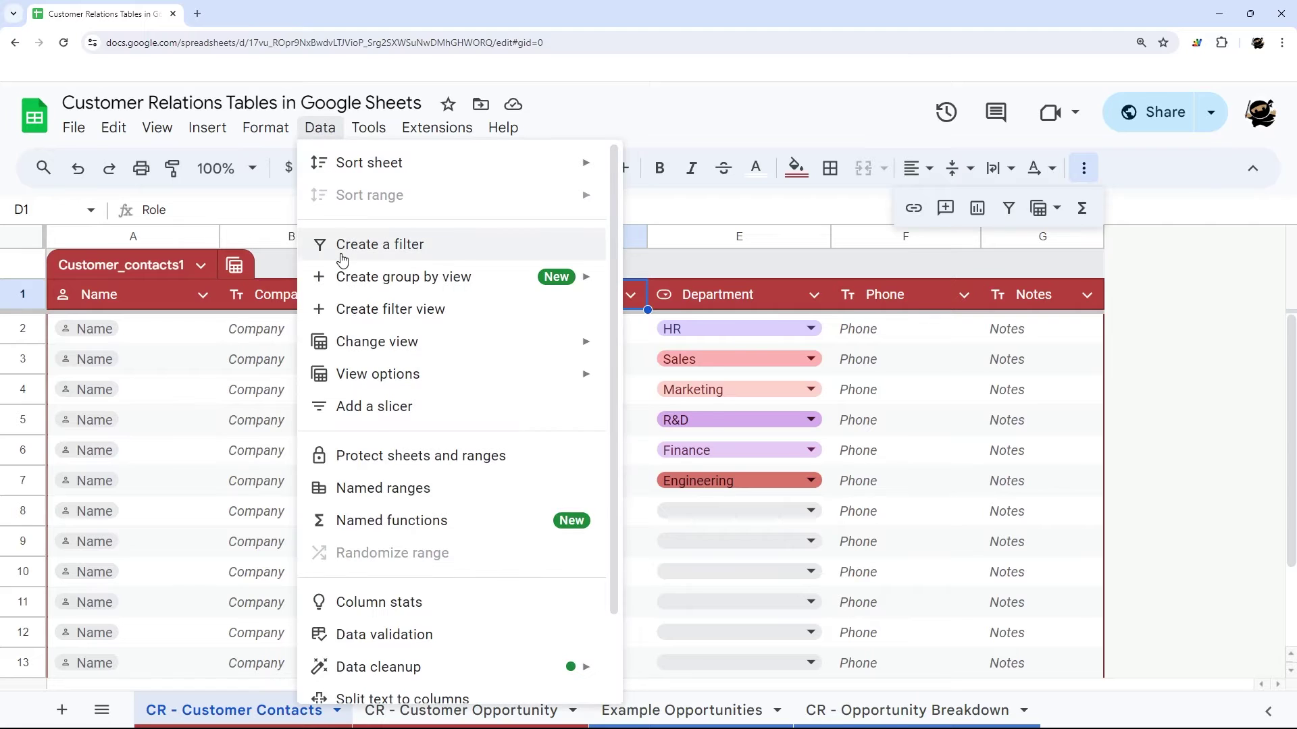
left_click(202, 296)
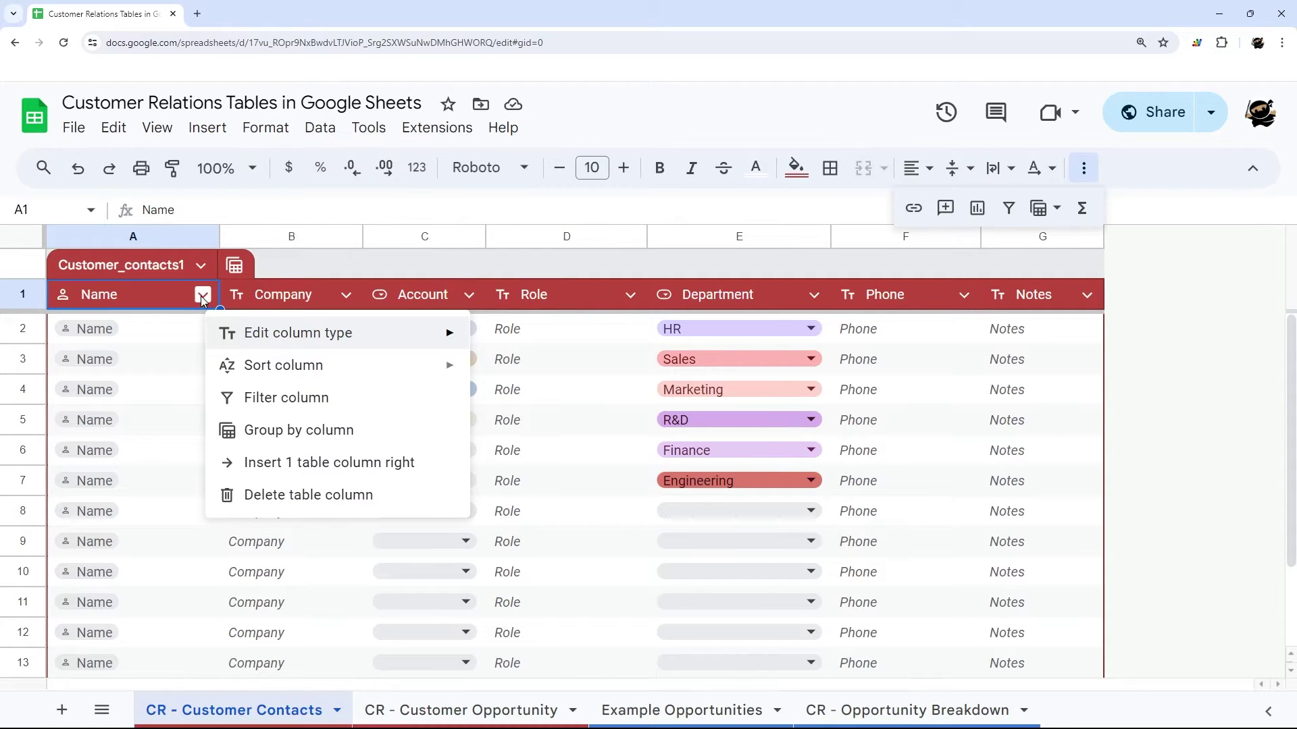
left_click(274, 403)
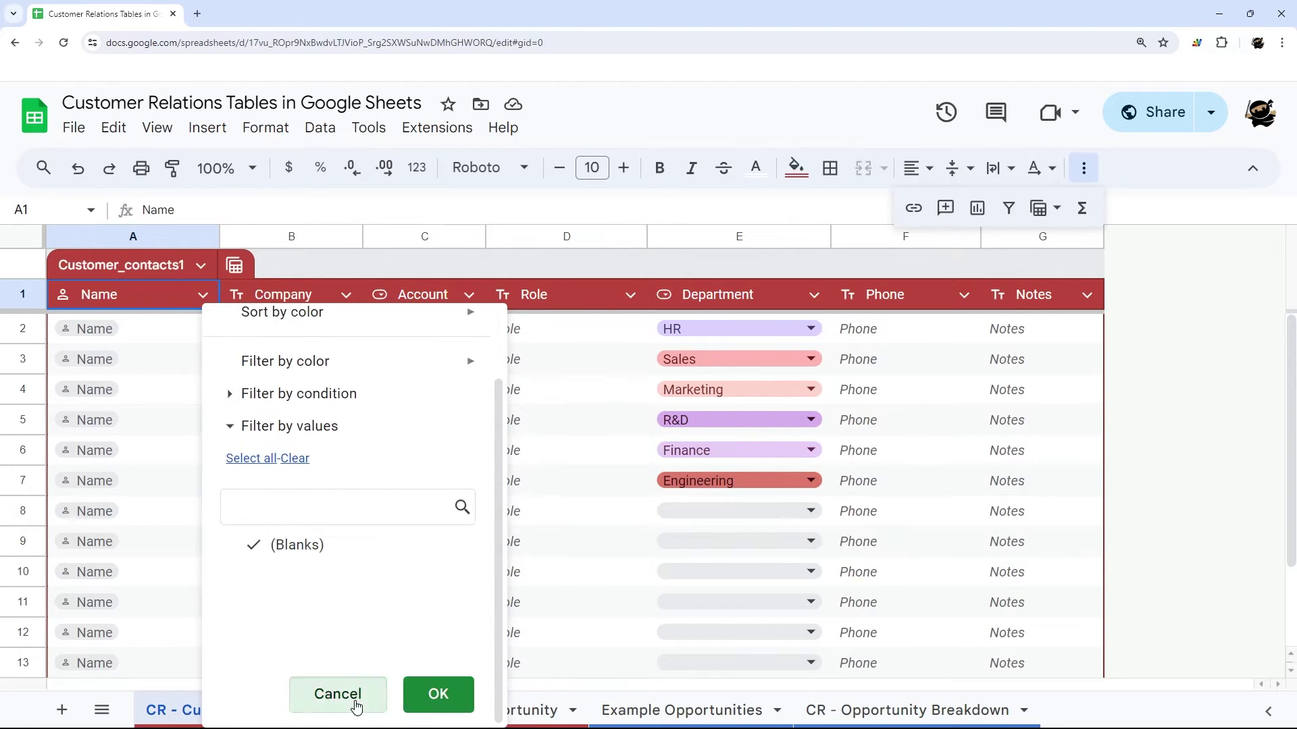
left_click(351, 699)
left_click(345, 295)
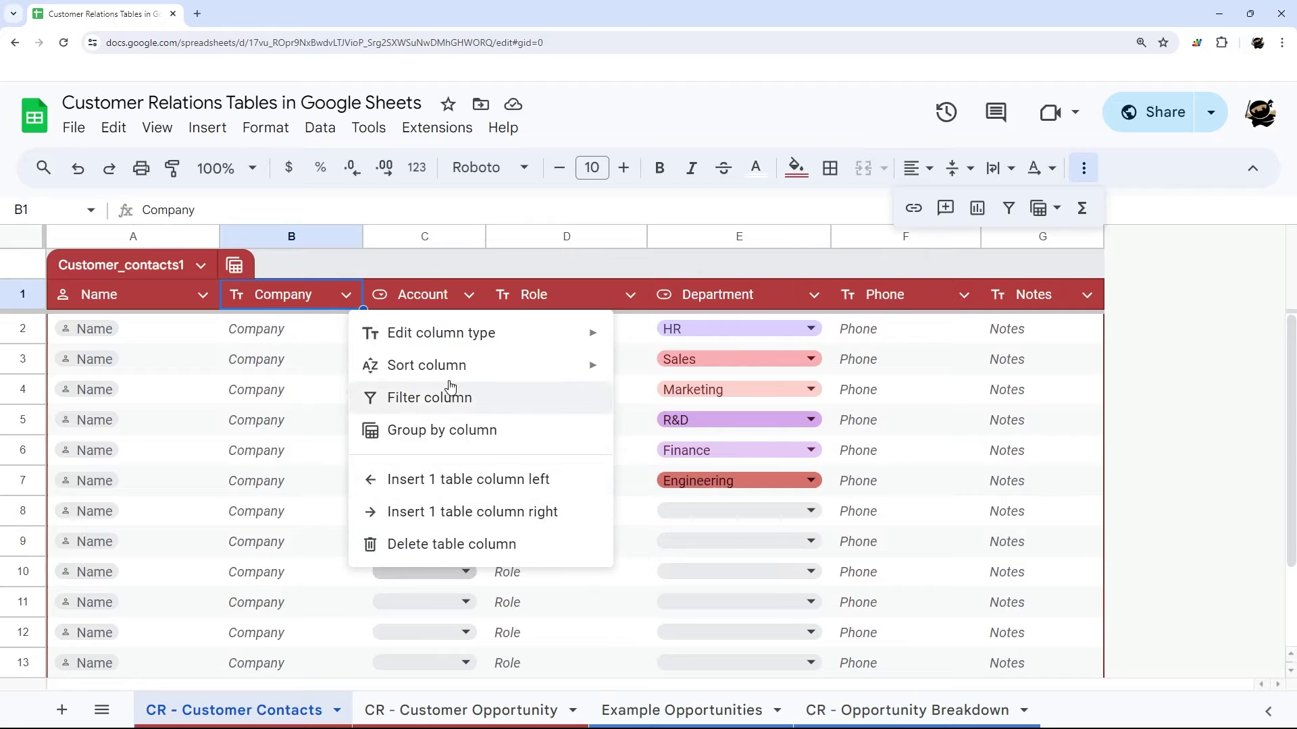
mouse_move(436, 379)
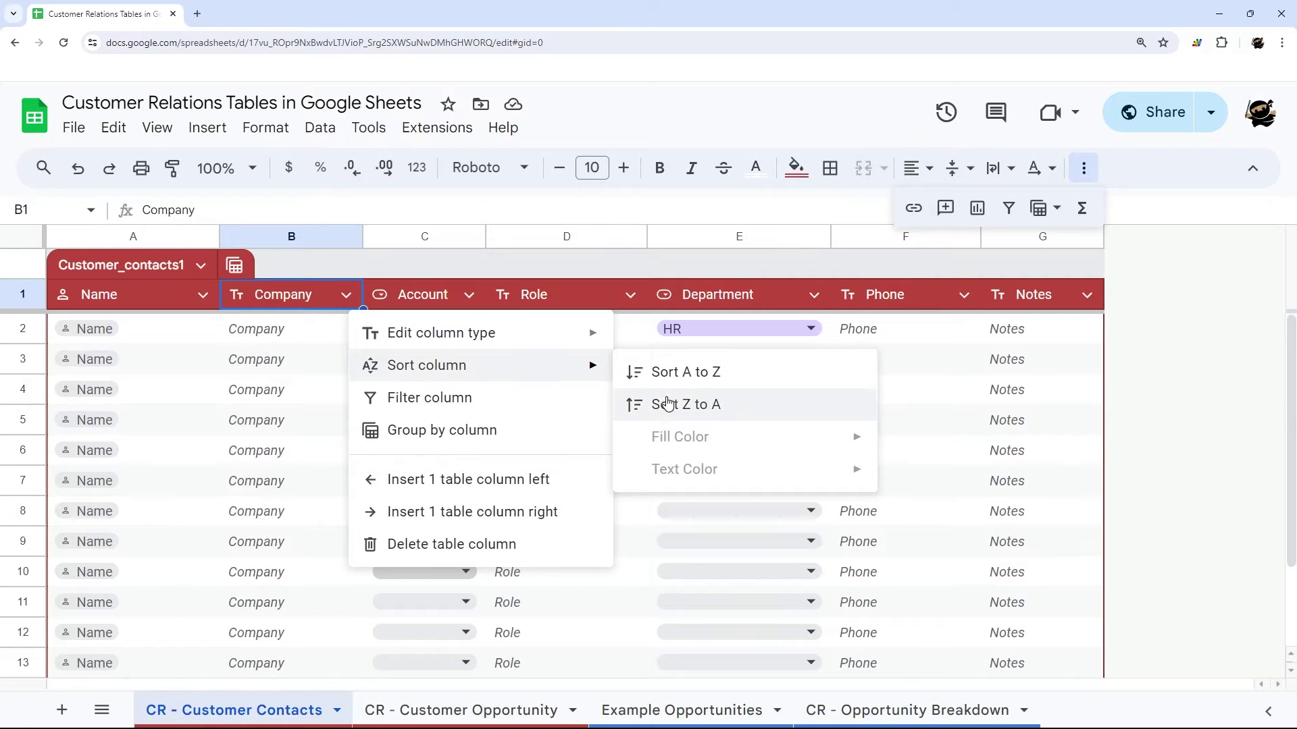
left_click(285, 302)
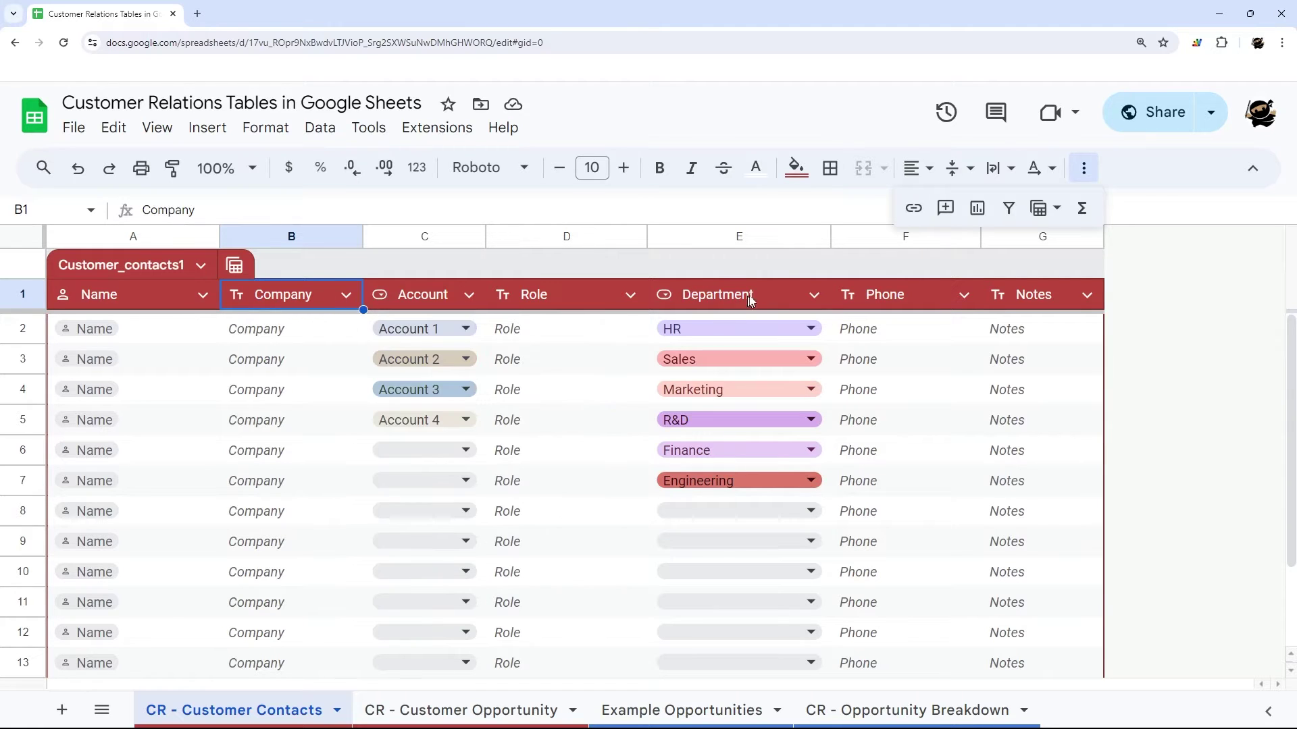
Step: Sort the contacts rows by Department A to Z, then Z to A
left_click(815, 295)
mouse_move(898, 364)
left_click(652, 372)
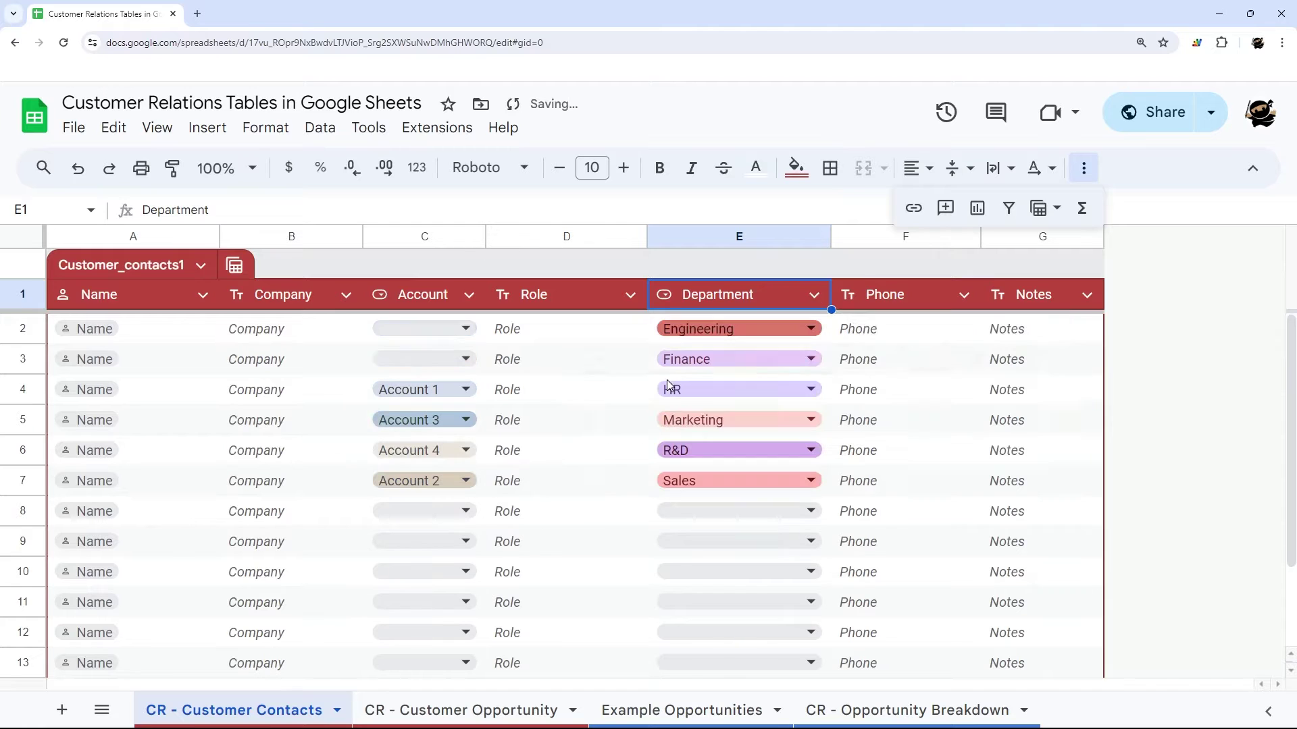
left_click(814, 295)
mouse_move(838, 365)
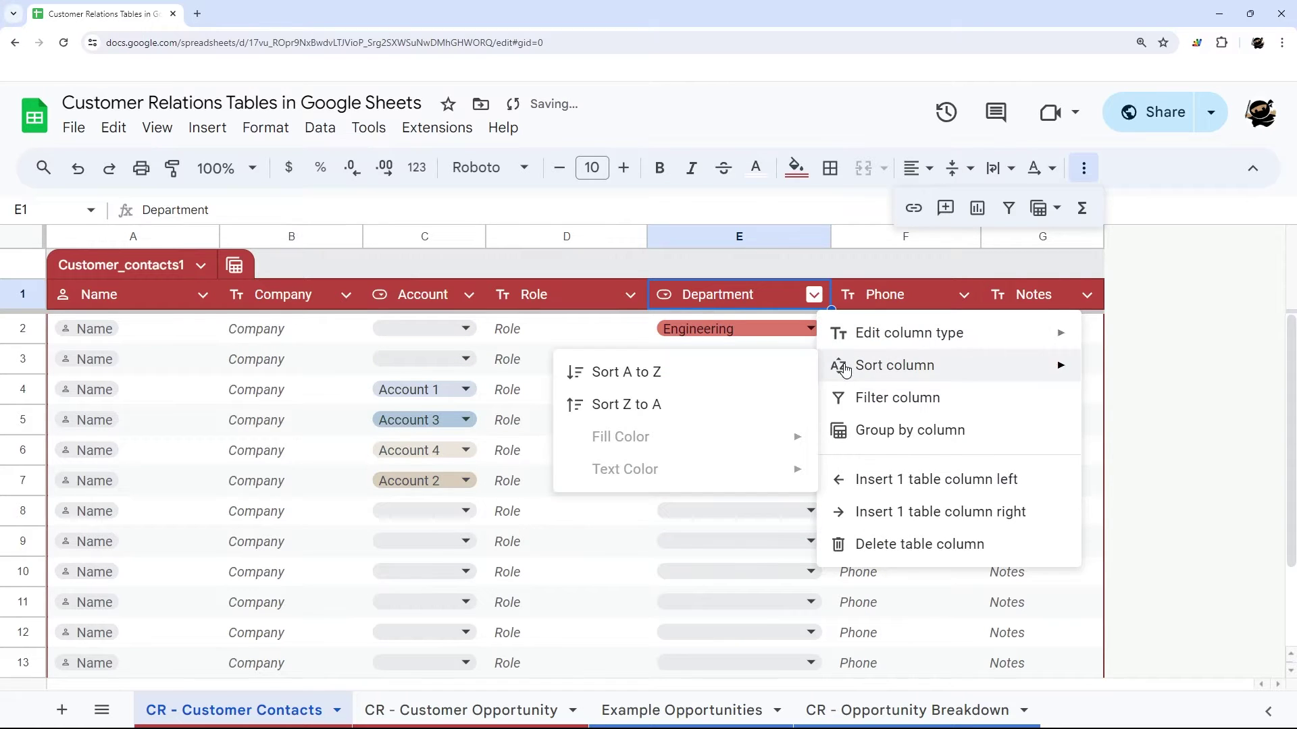
left_click(660, 408)
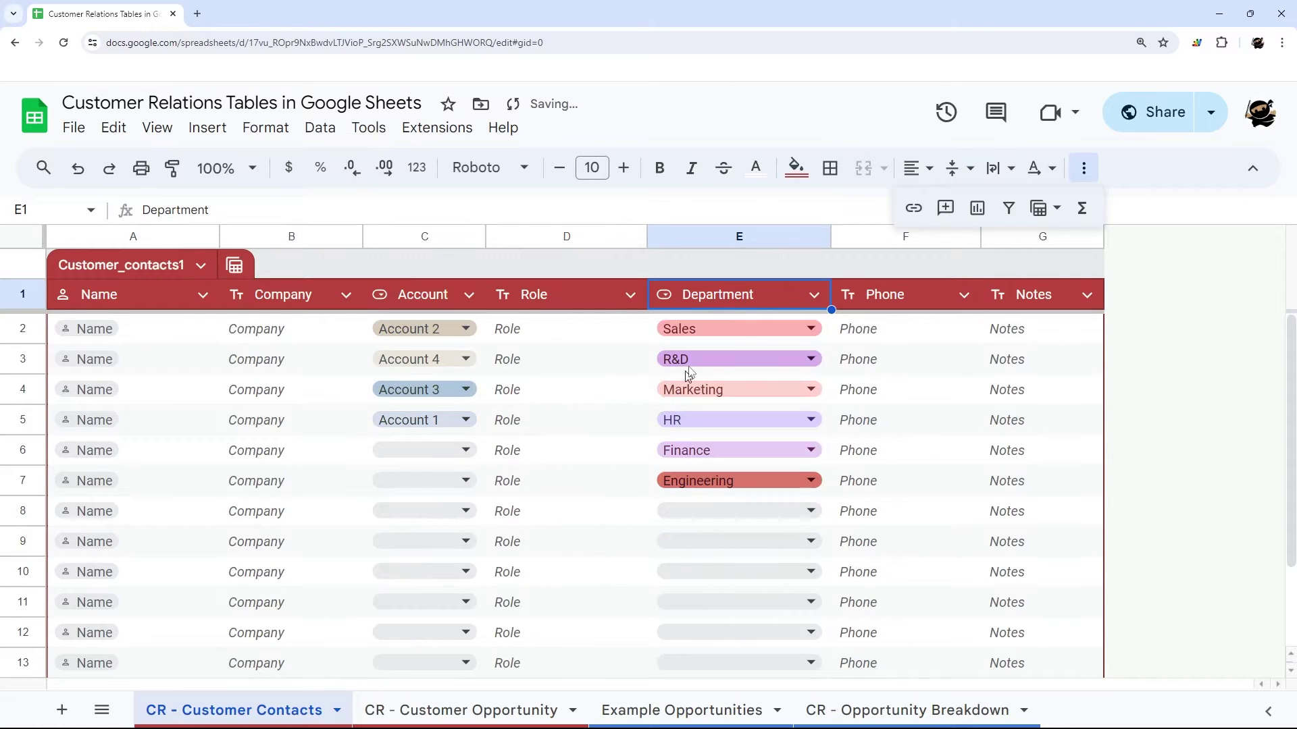
left_click(469, 295)
Step: Sort the contacts rows by Account A to Z
mouse_move(561, 368)
left_click(736, 371)
left_click(1086, 169)
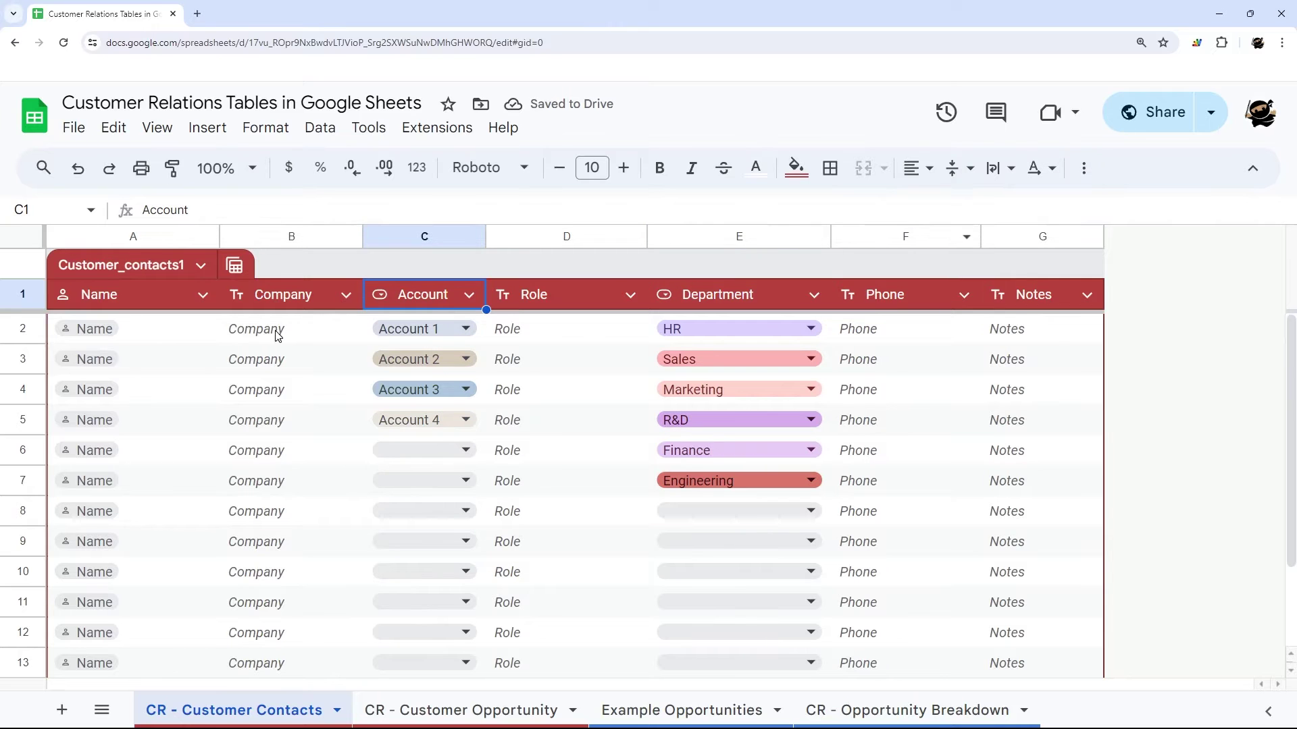
Step: Recolour the table green, then dark grey, and finally slate grey-blue
left_click(199, 268)
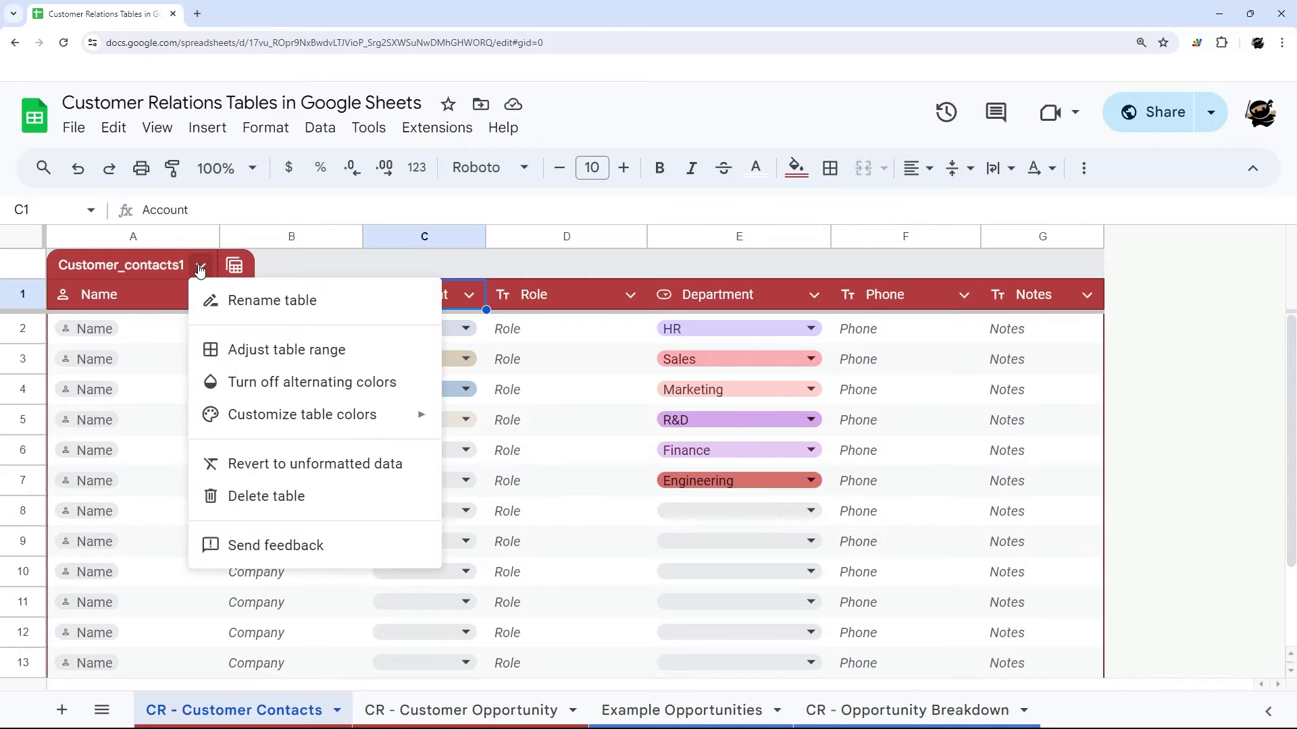
mouse_move(270, 418)
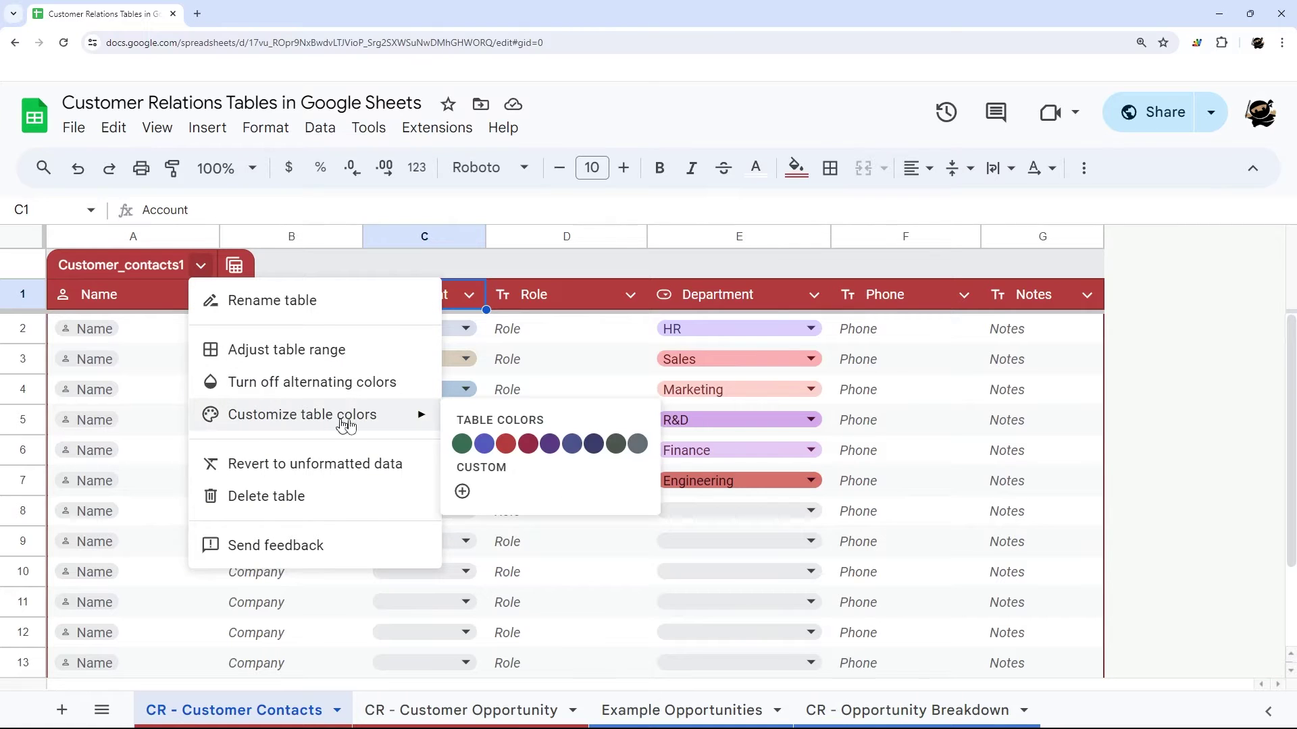
left_click(462, 445)
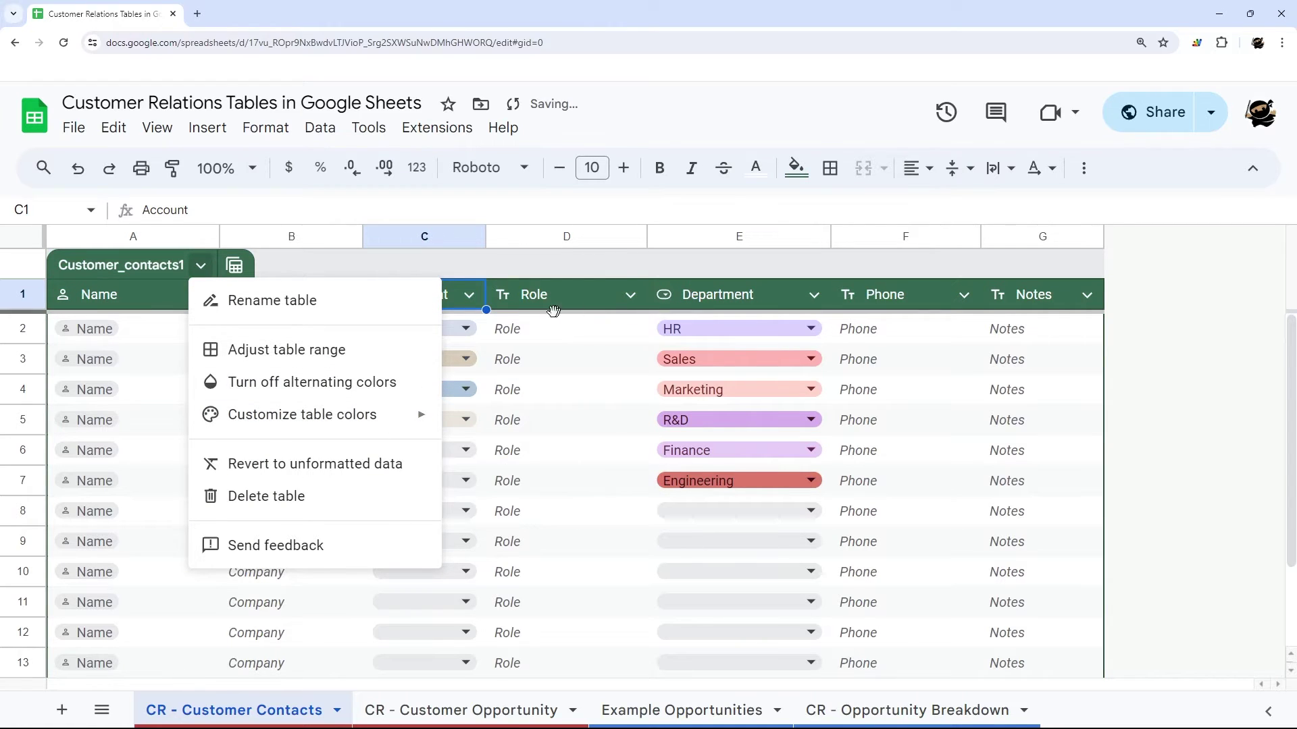
mouse_move(414, 417)
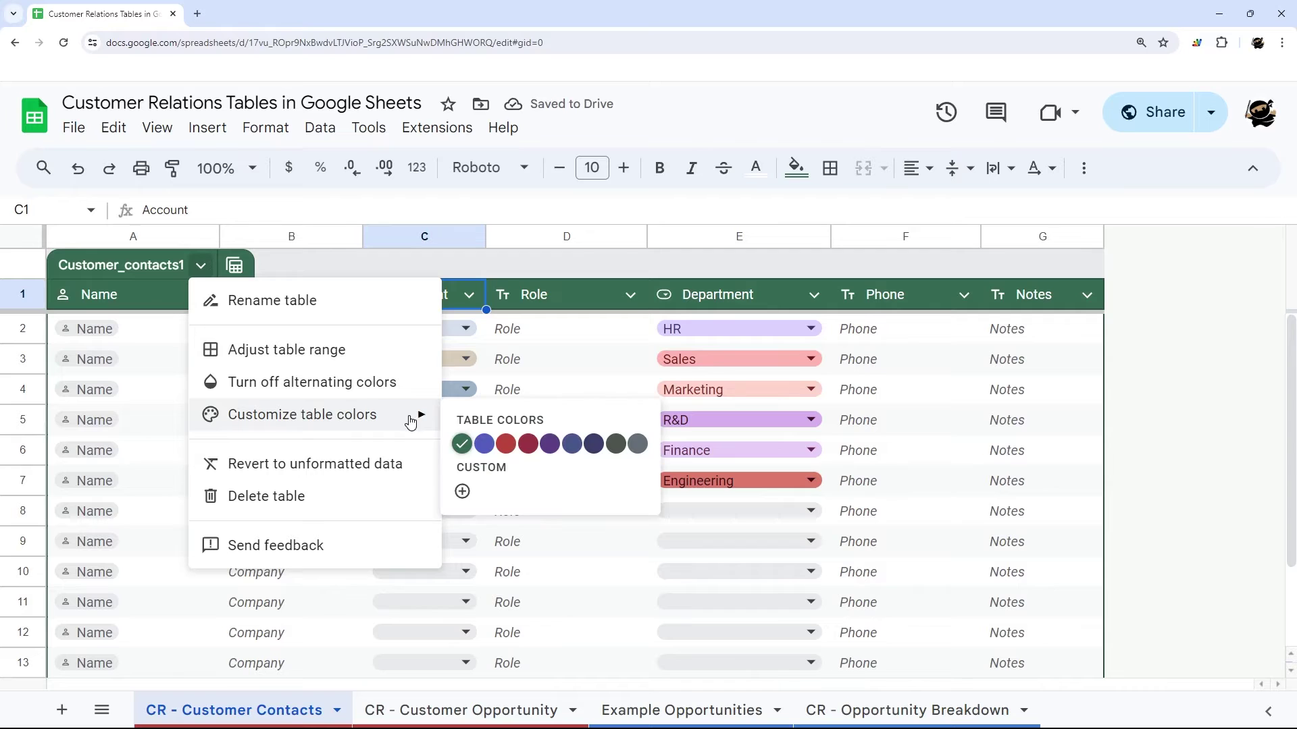
left_click(614, 446)
left_click(306, 304)
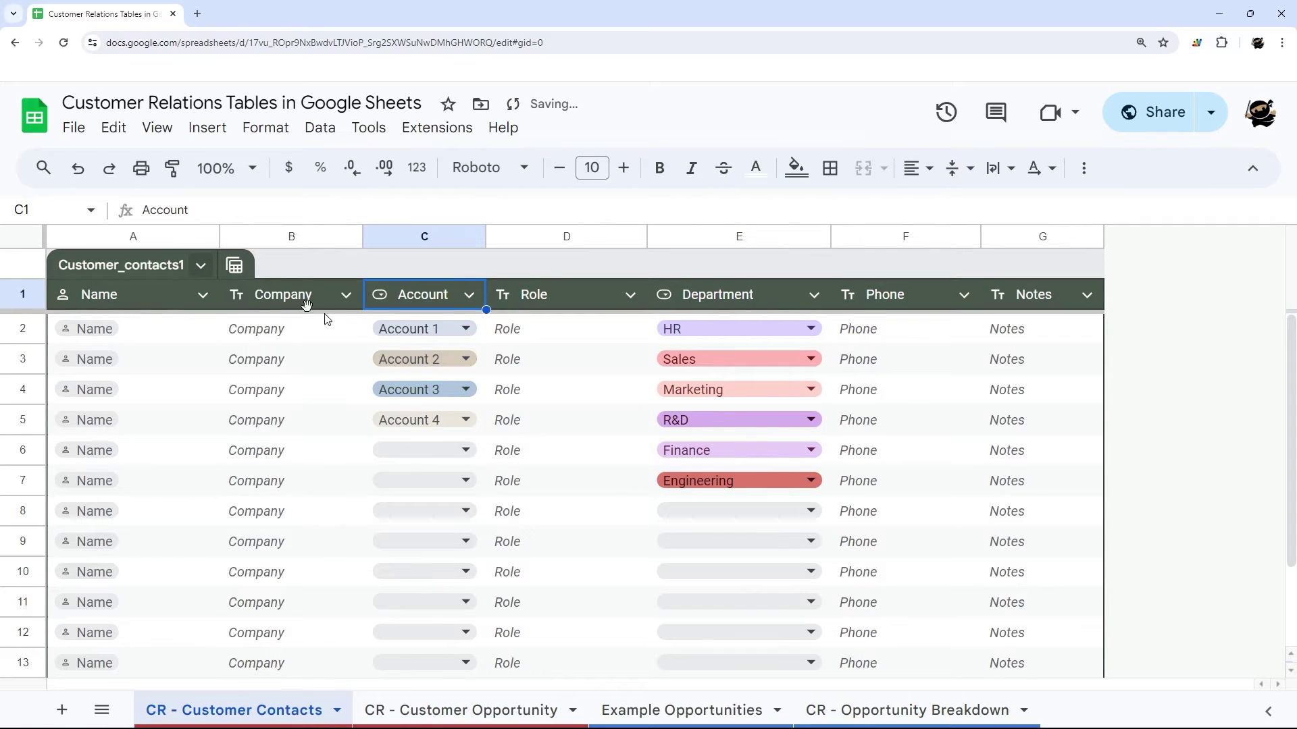
left_click(188, 258)
mouse_move(414, 415)
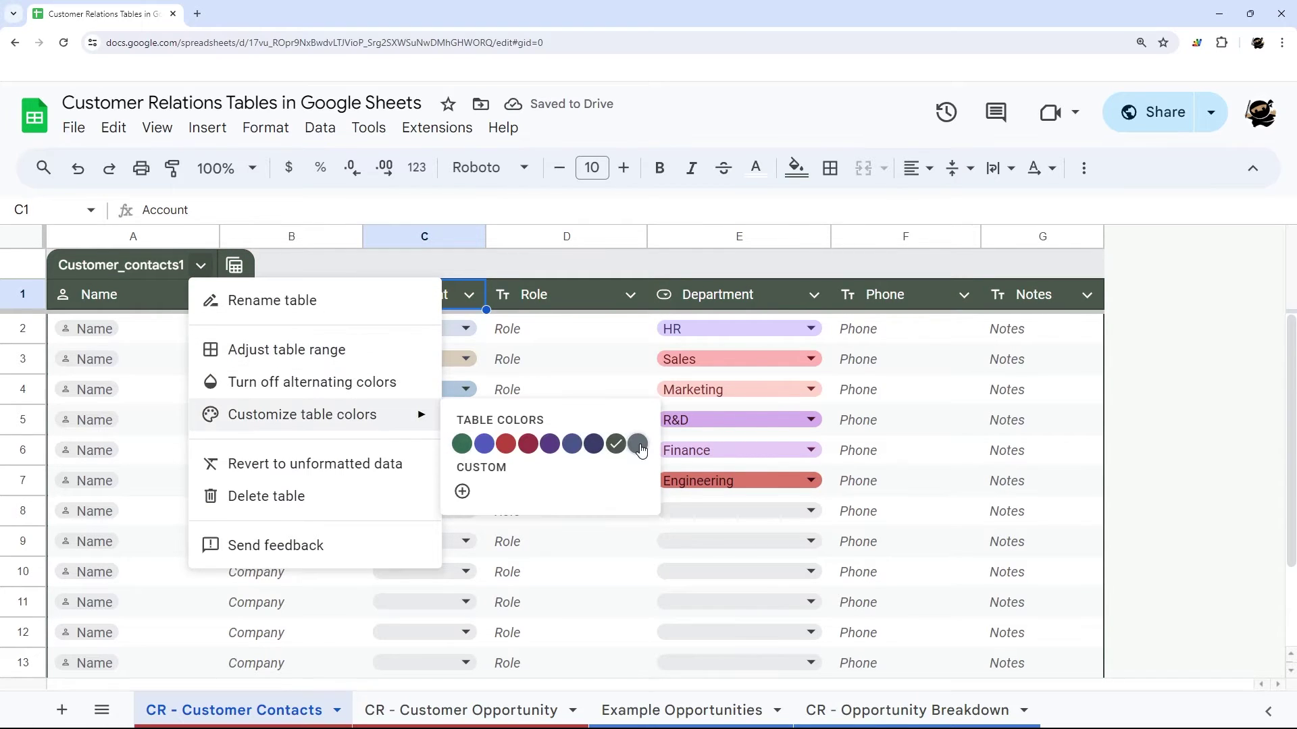
left_click(638, 445)
Step: Fill the table's header row cornflower blue
left_click(35, 297)
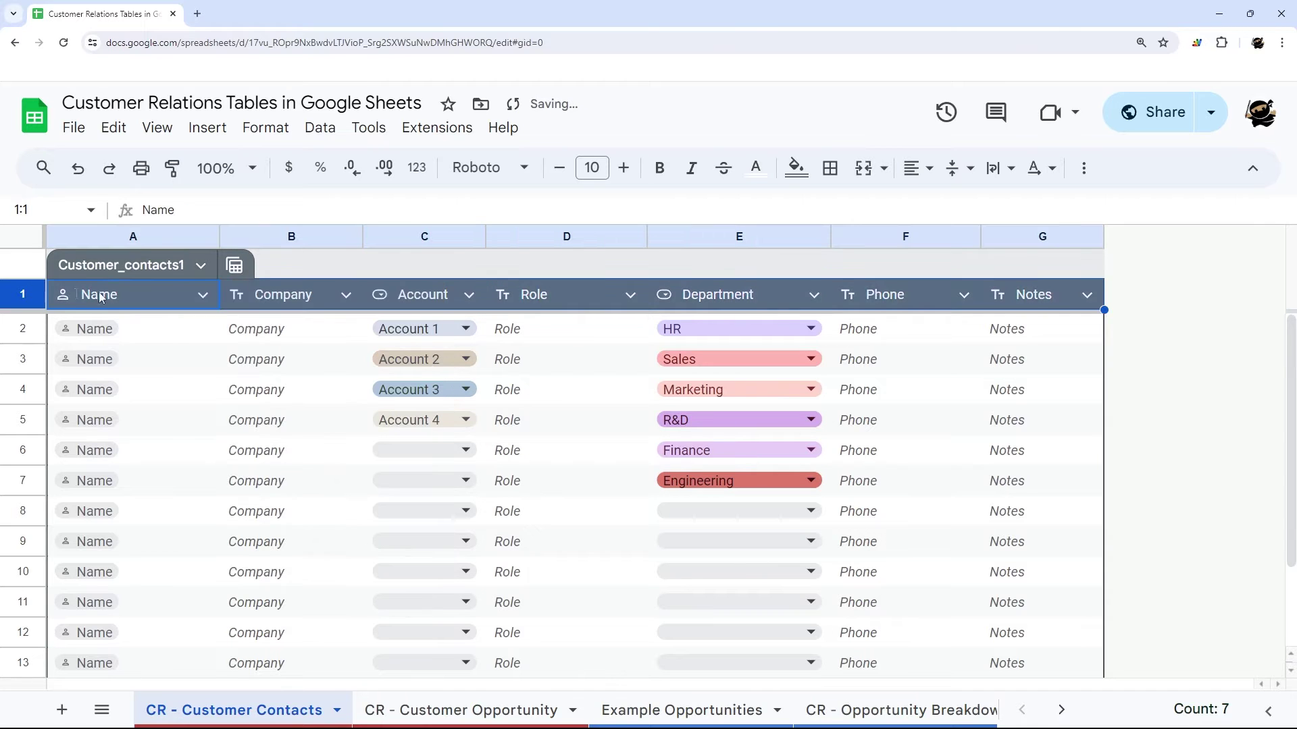
left_click(796, 167)
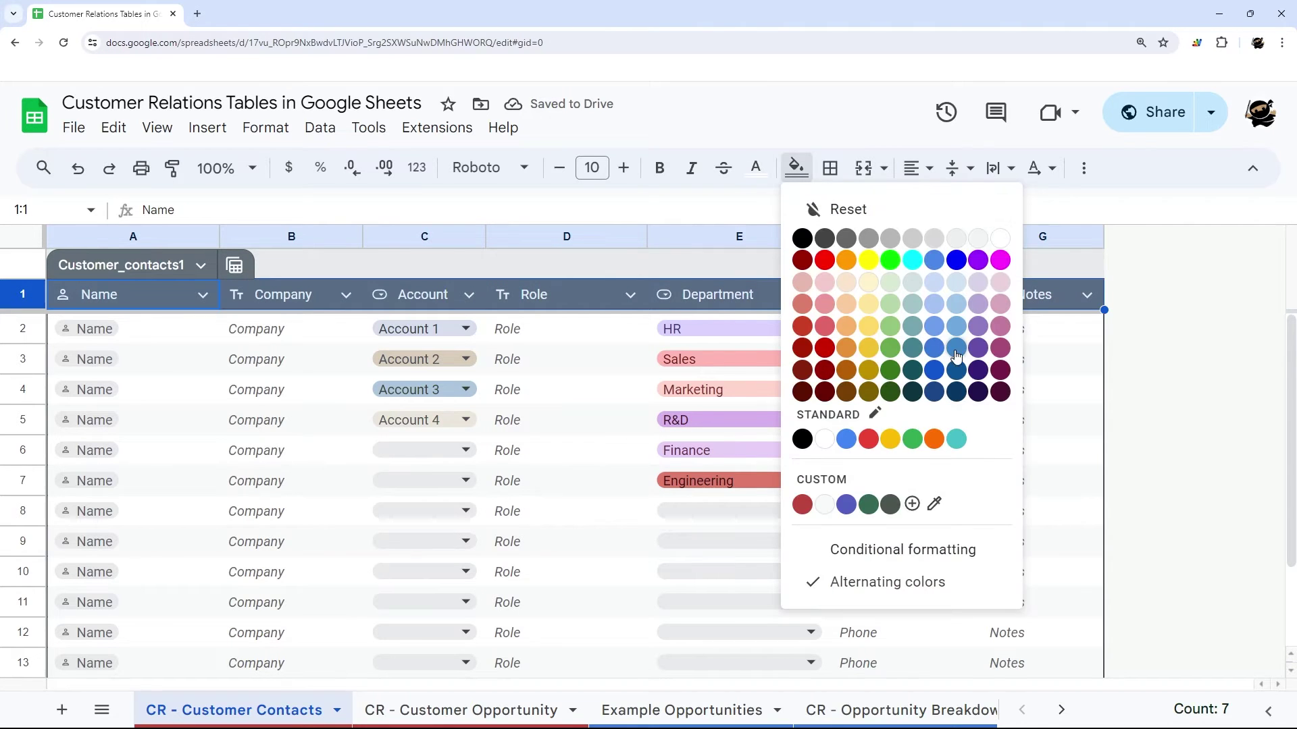
left_click(928, 353)
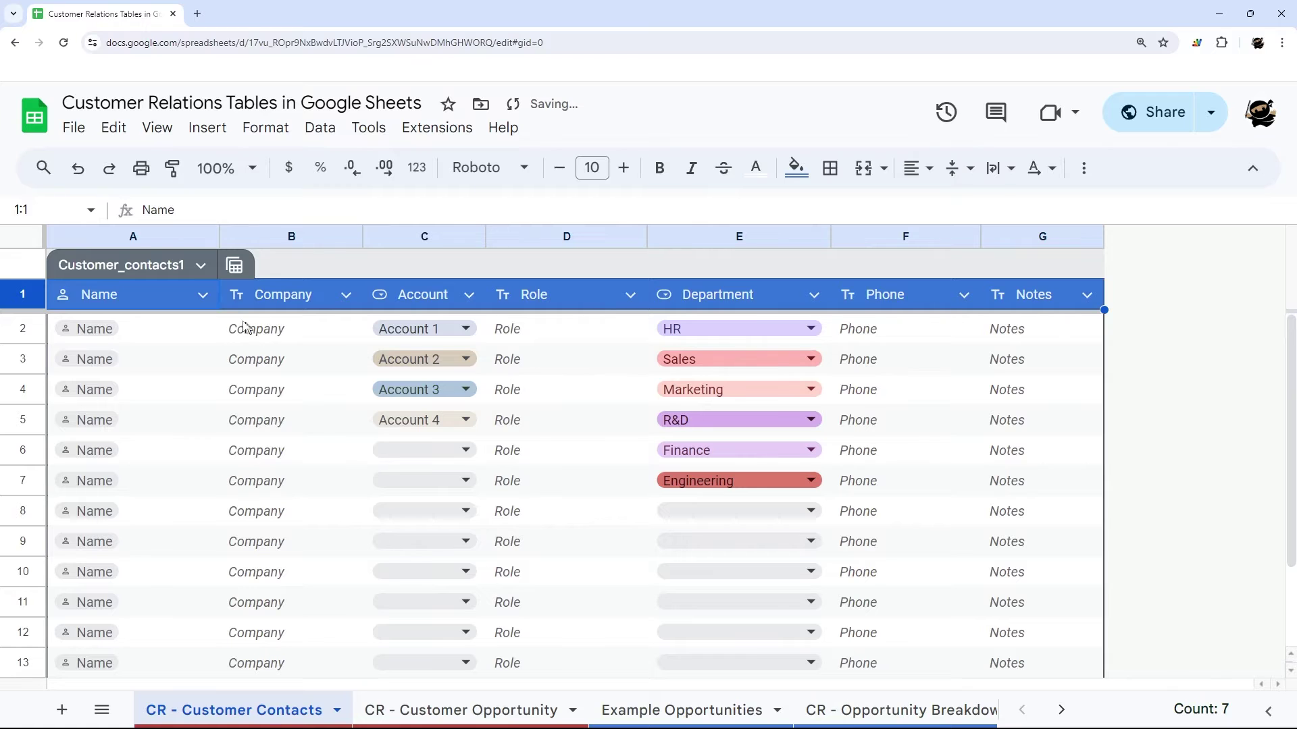
Step: Set the table colour to red and reset the header row's custom fill
left_click(201, 266)
mouse_move(314, 419)
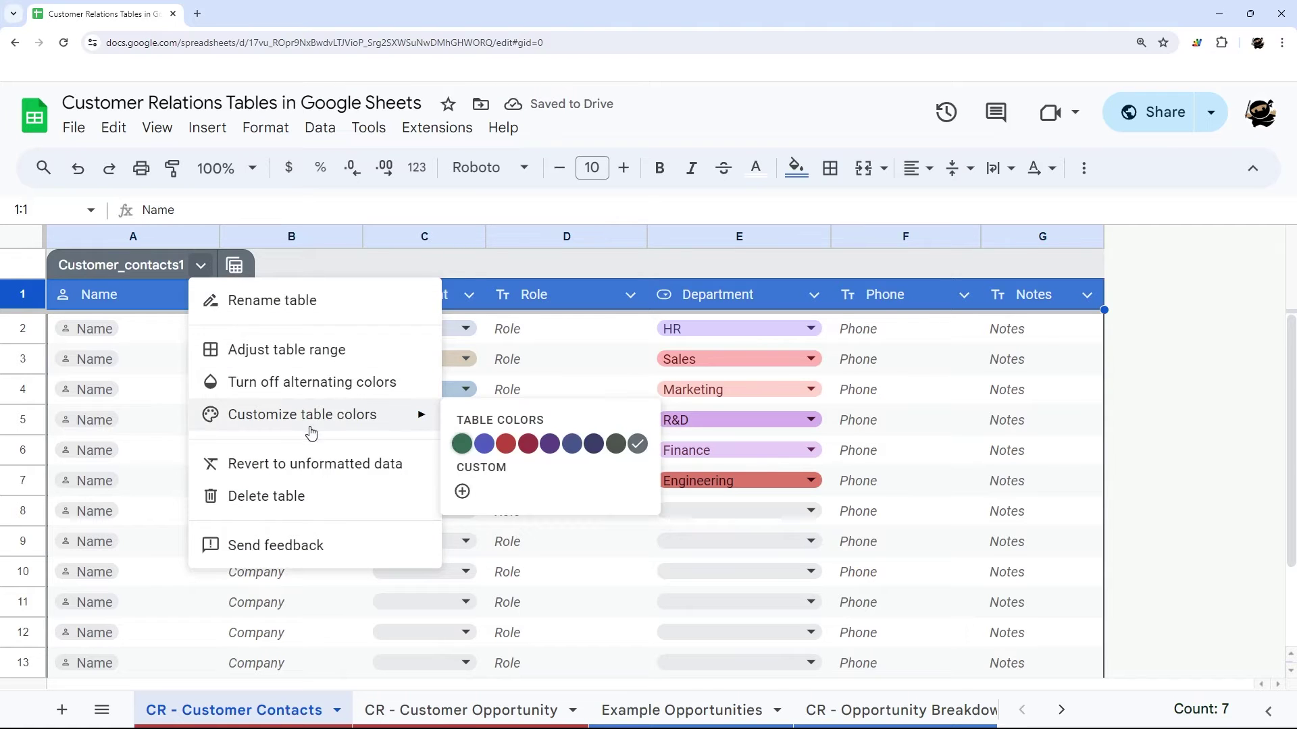
left_click(501, 446)
left_click(127, 295)
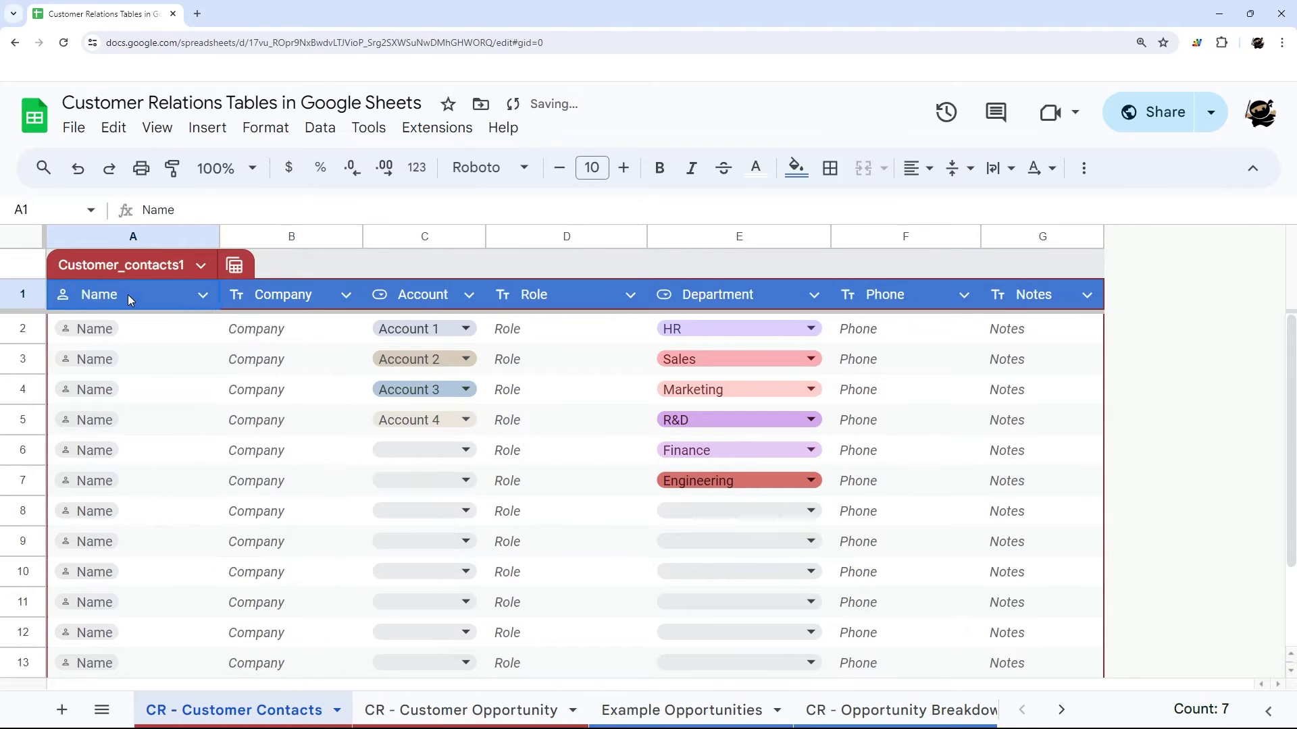
left_click(30, 294)
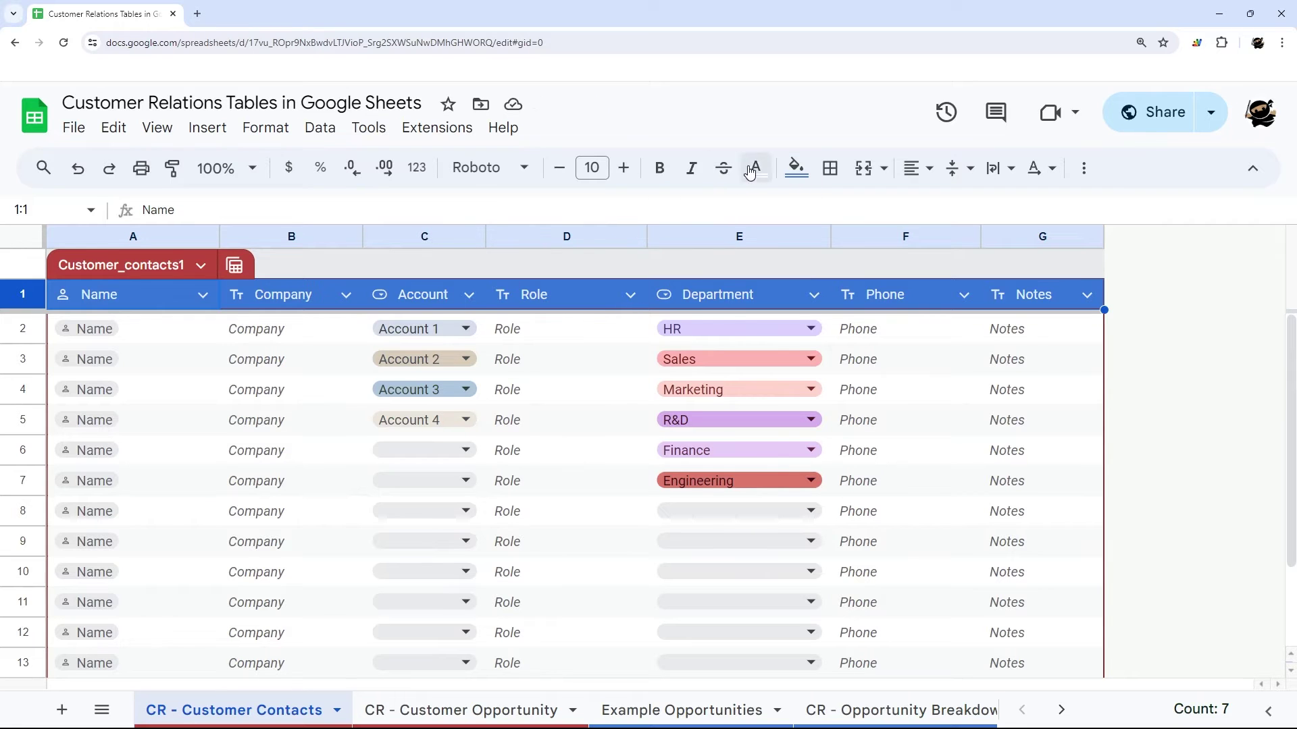
left_click(797, 166)
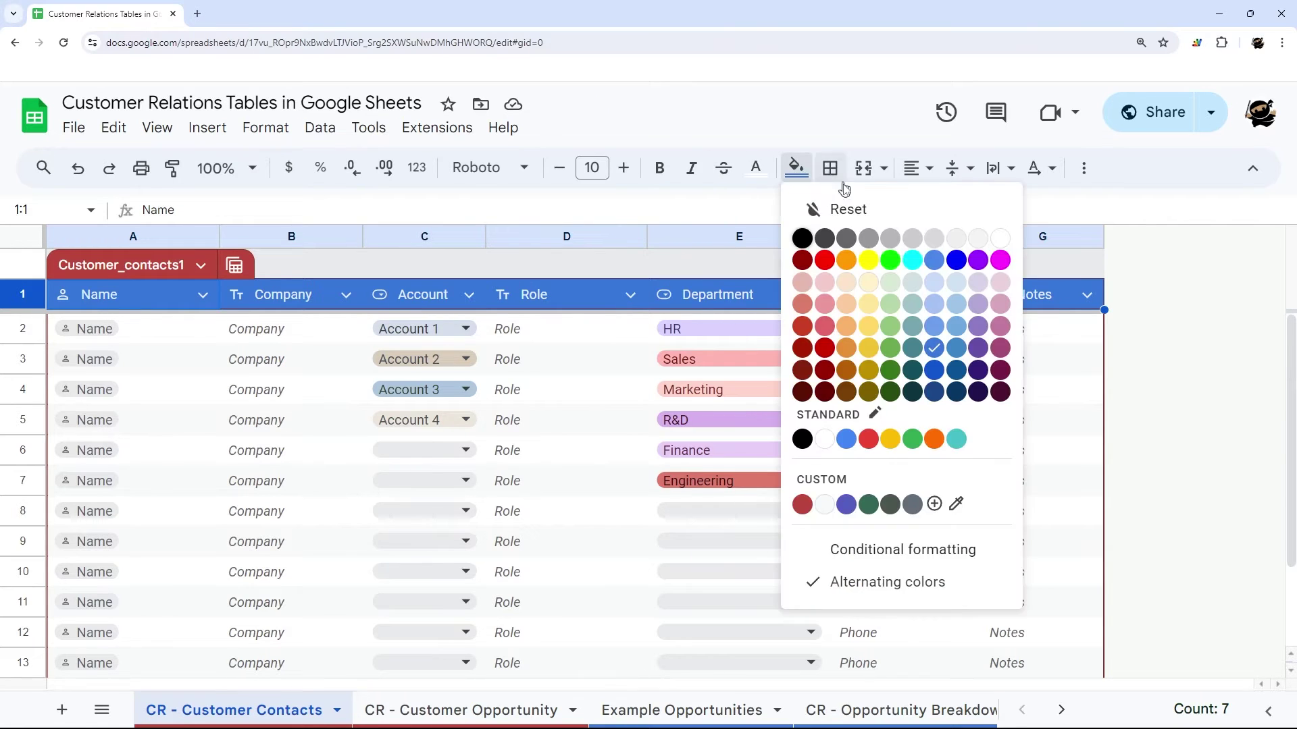
left_click(824, 210)
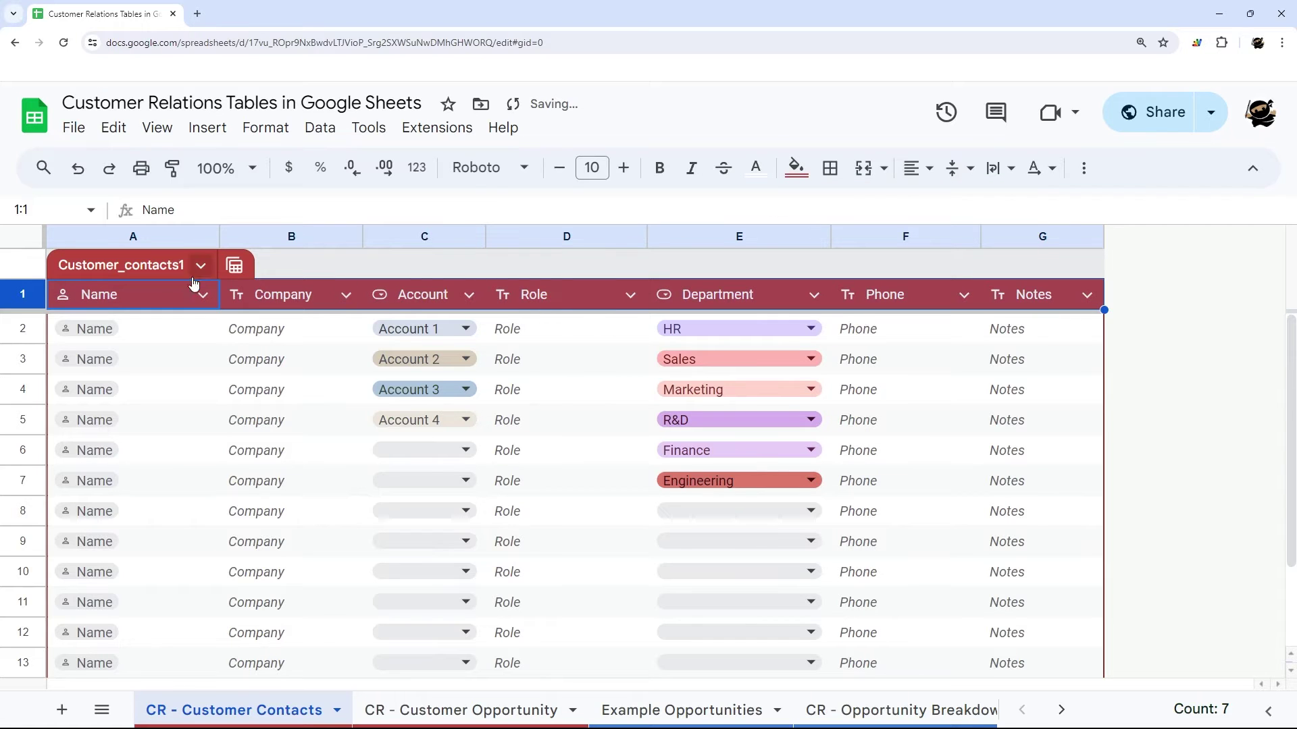
Step: Add coloured vertical borders between the header columns and select the table name for editing
left_click(830, 167)
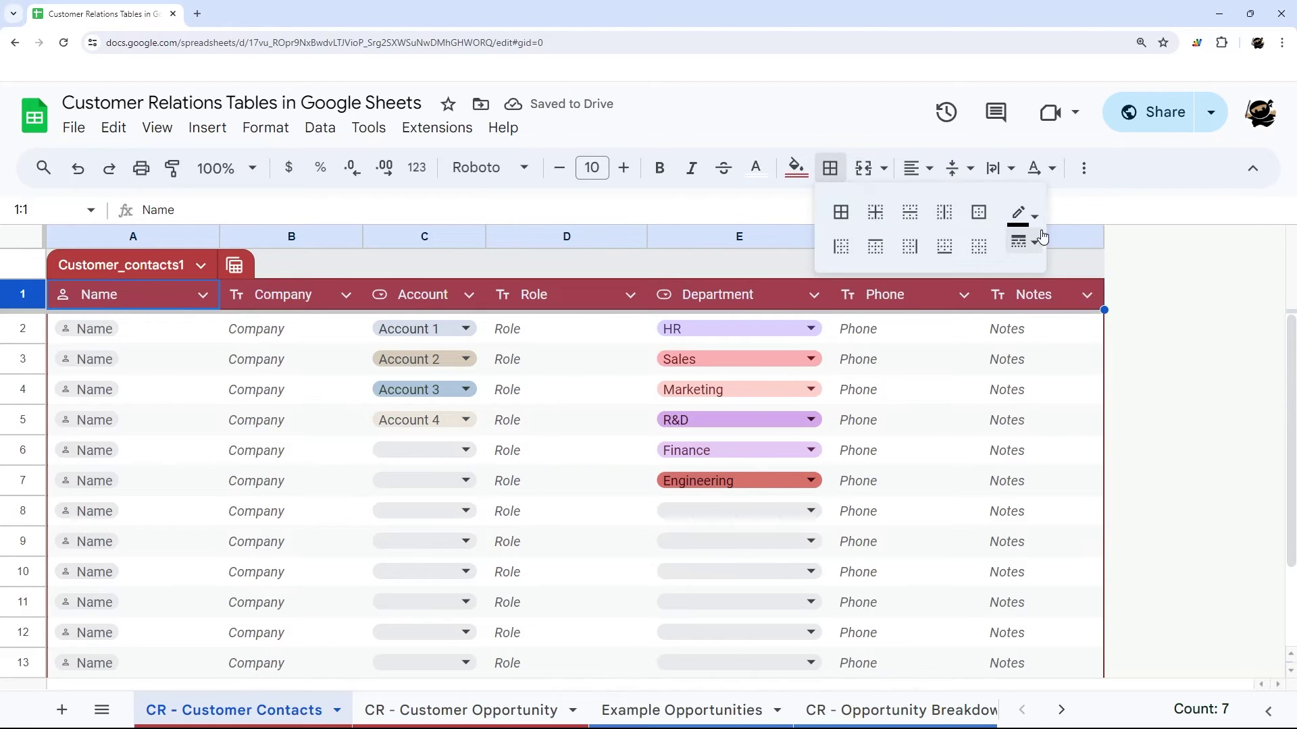
left_click(1021, 213)
left_click(1225, 285)
left_click(943, 212)
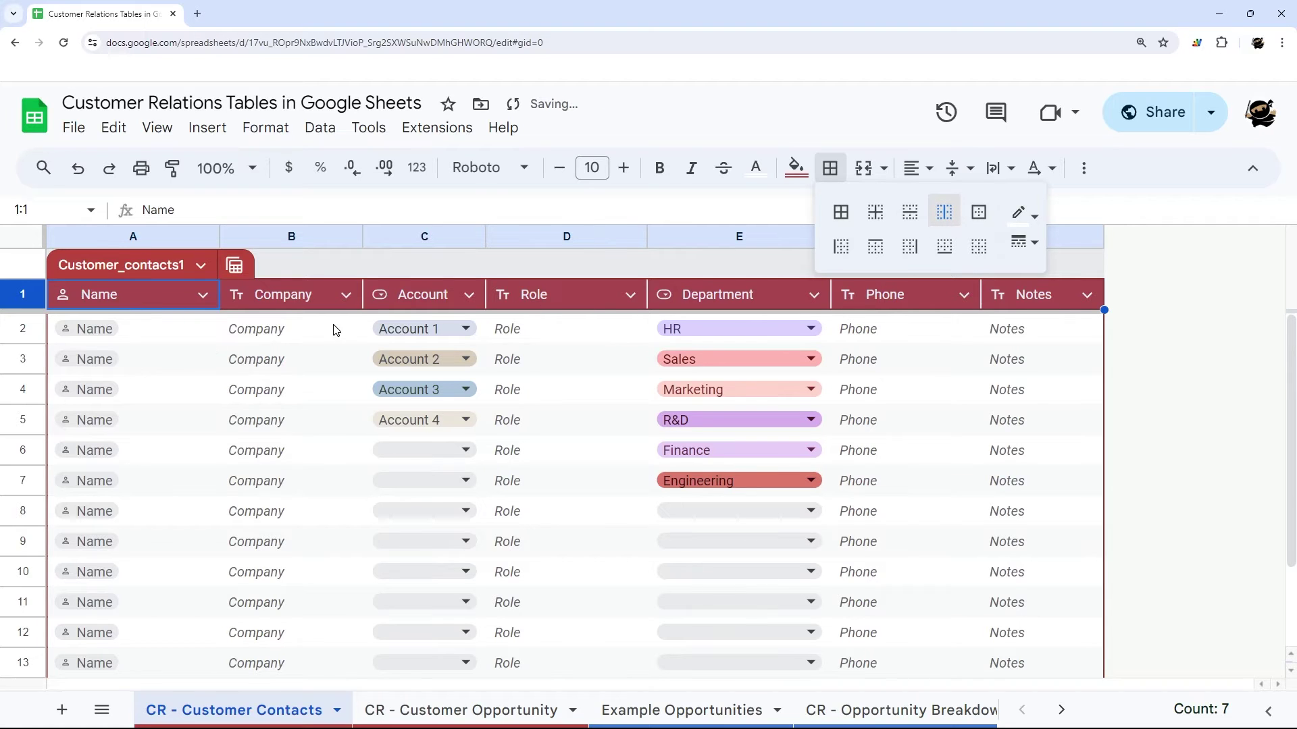
left_click(181, 265)
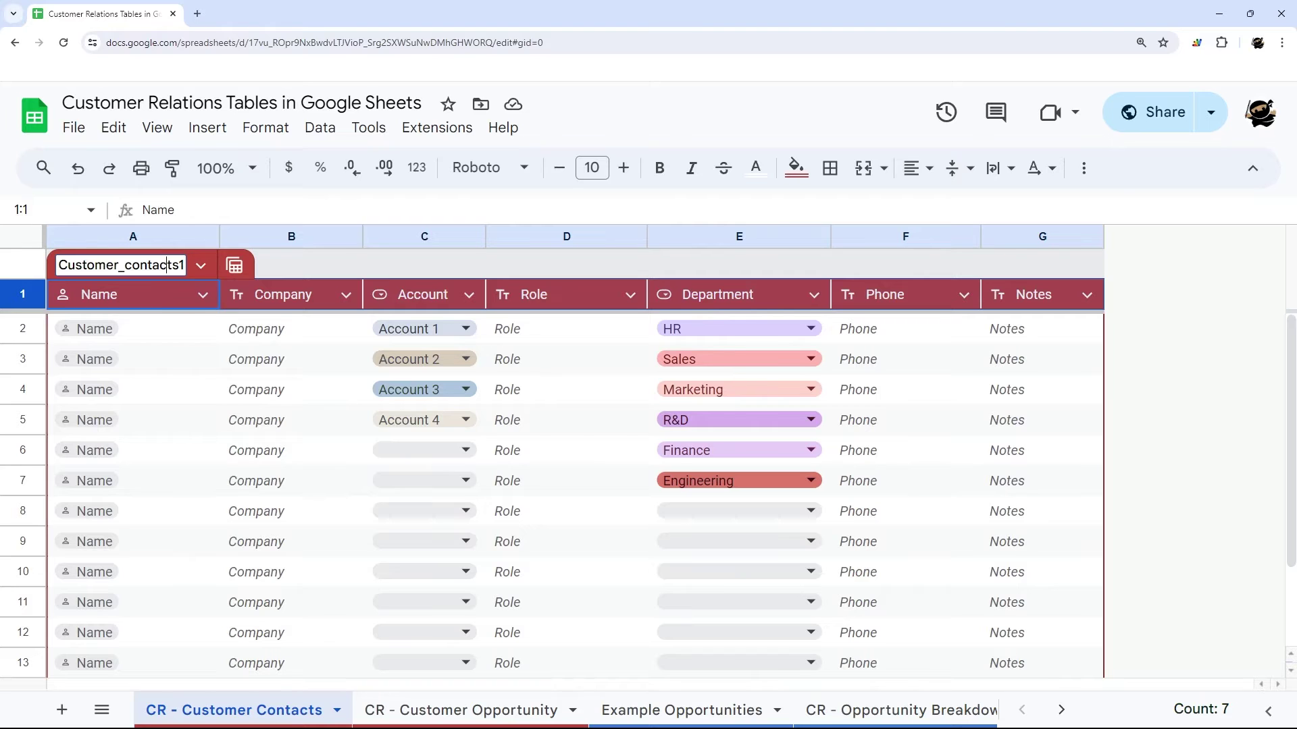
left_click_drag(184, 265, 54, 268)
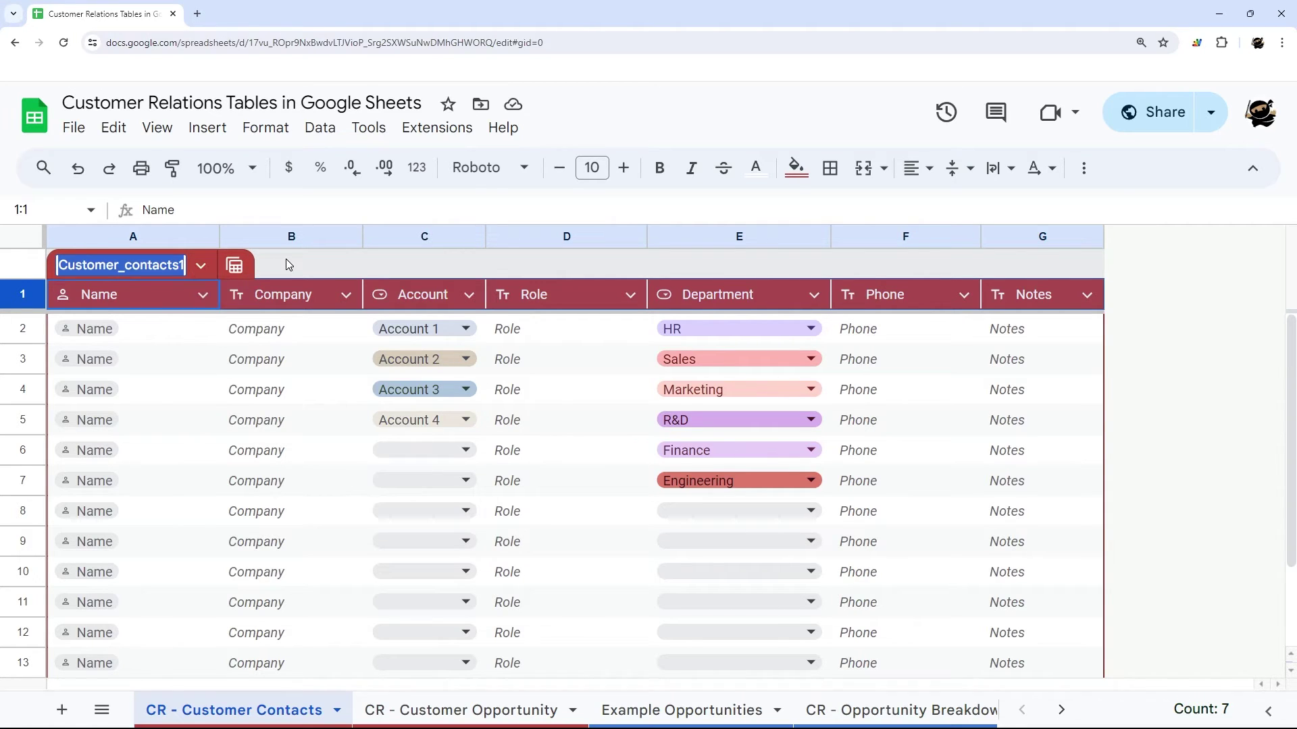
Step: View Example Opportunities and CR - Opportunity Breakdown, then return to CR - Customer Contacts
left_click(662, 709)
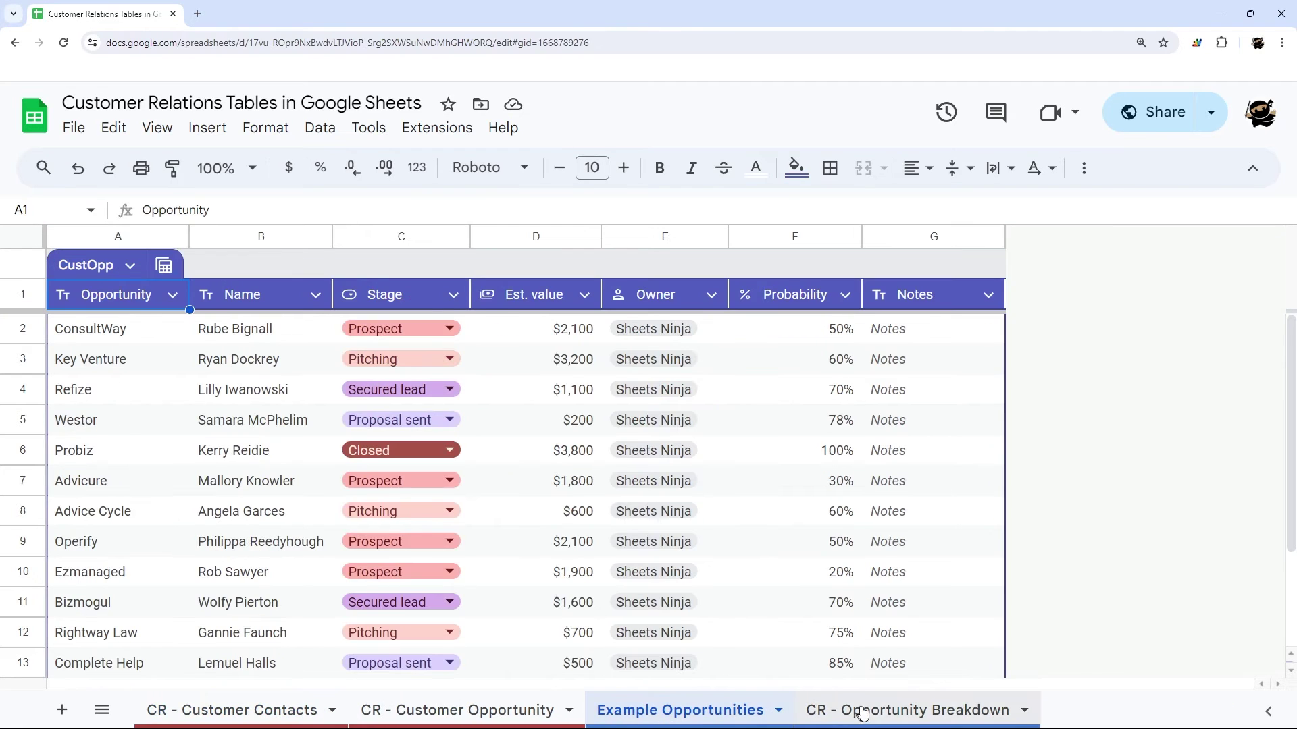
left_click(870, 712)
left_click(247, 714)
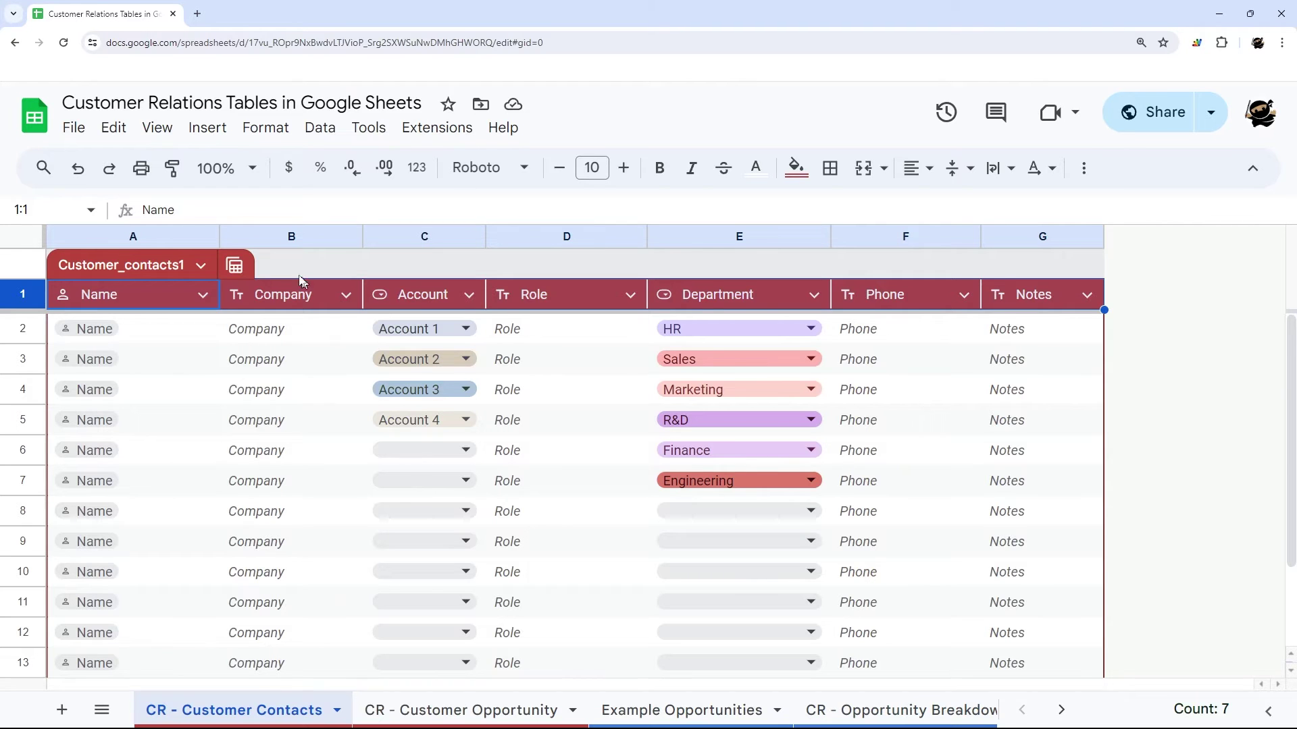
right_click(306, 241)
left_click(404, 334)
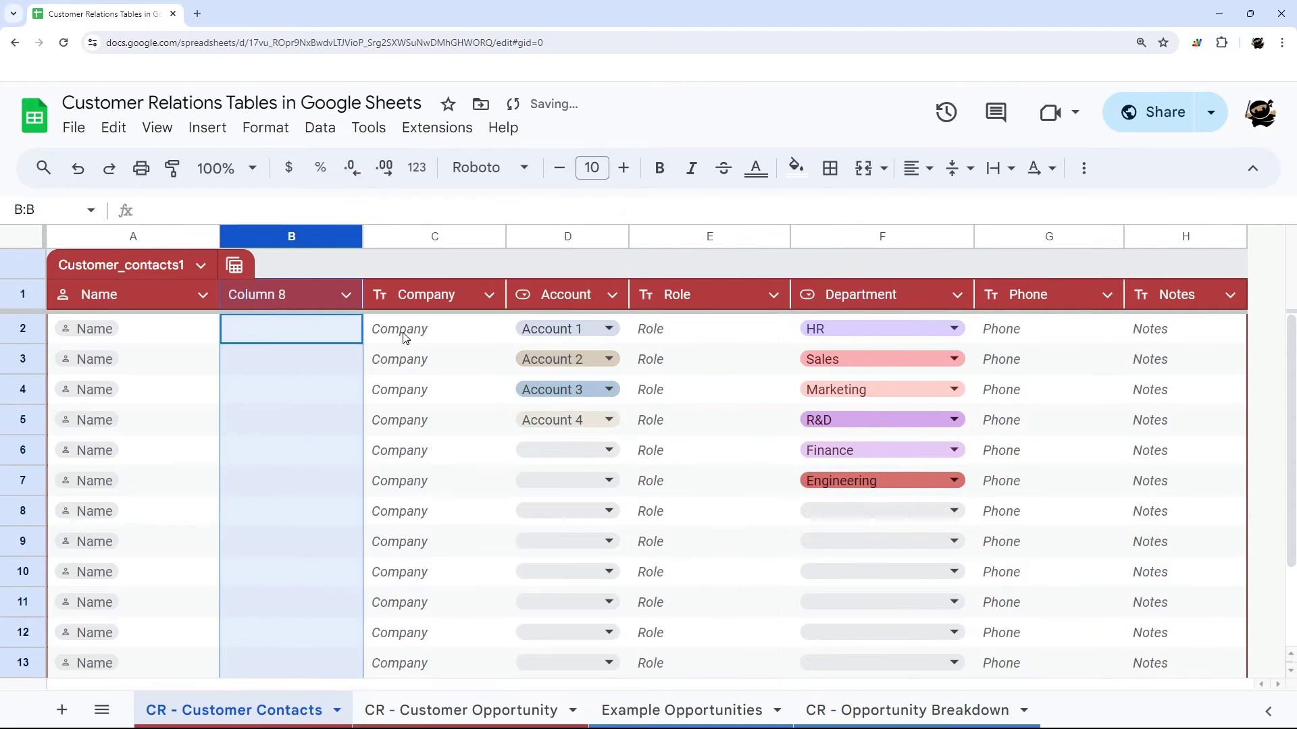
right_click(307, 236)
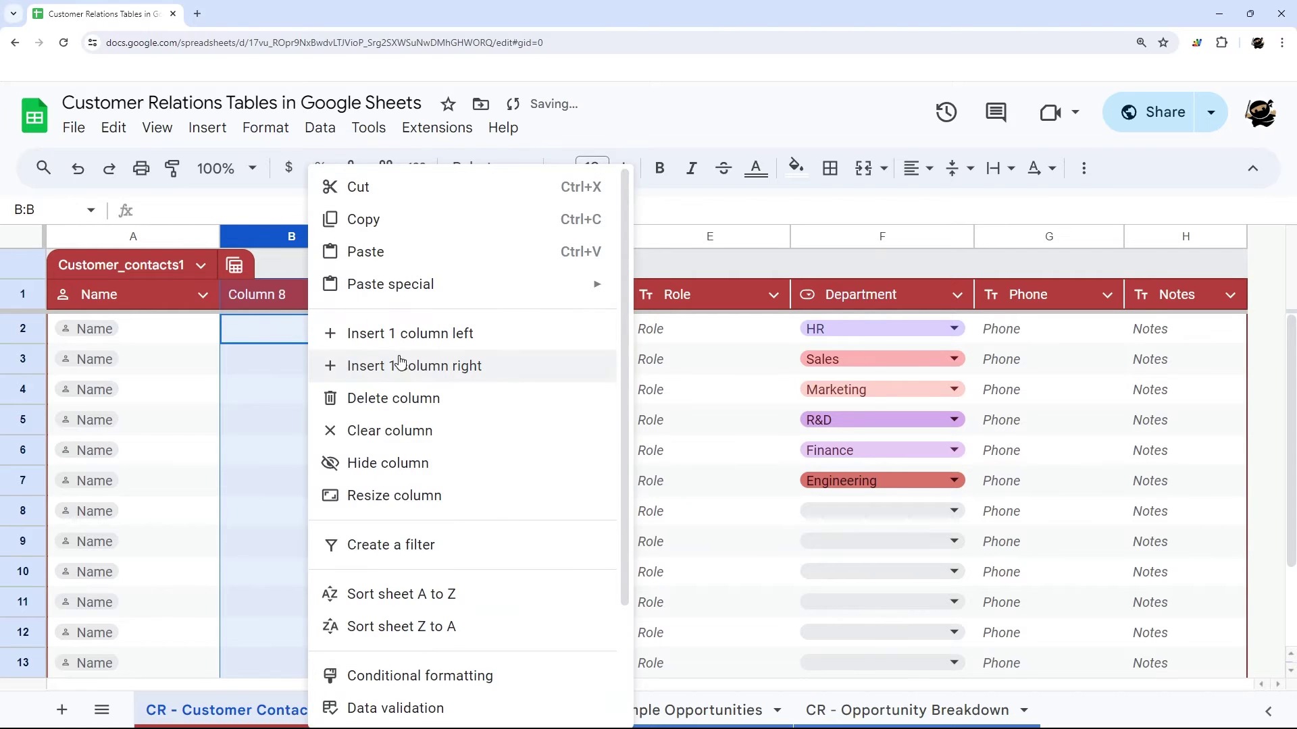
left_click(378, 397)
scroll(68, 618, "down", 2)
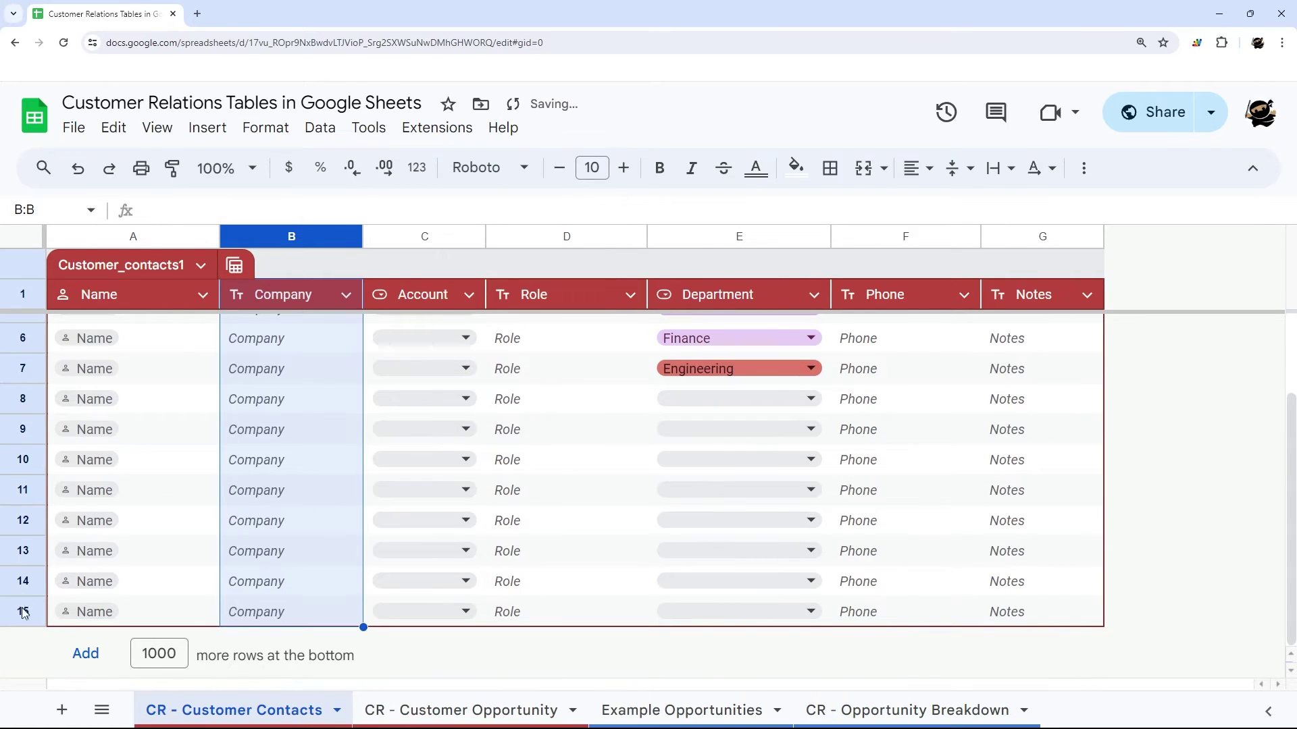
left_click(101, 551)
left_click(169, 654)
key("BackSpace")
key("BackSpace")
left_click(85, 653)
left_click_drag(142, 468, 1016, 638)
scroll(274, 517, "up", 1)
scroll(274, 517, "down", 1)
left_click(162, 554)
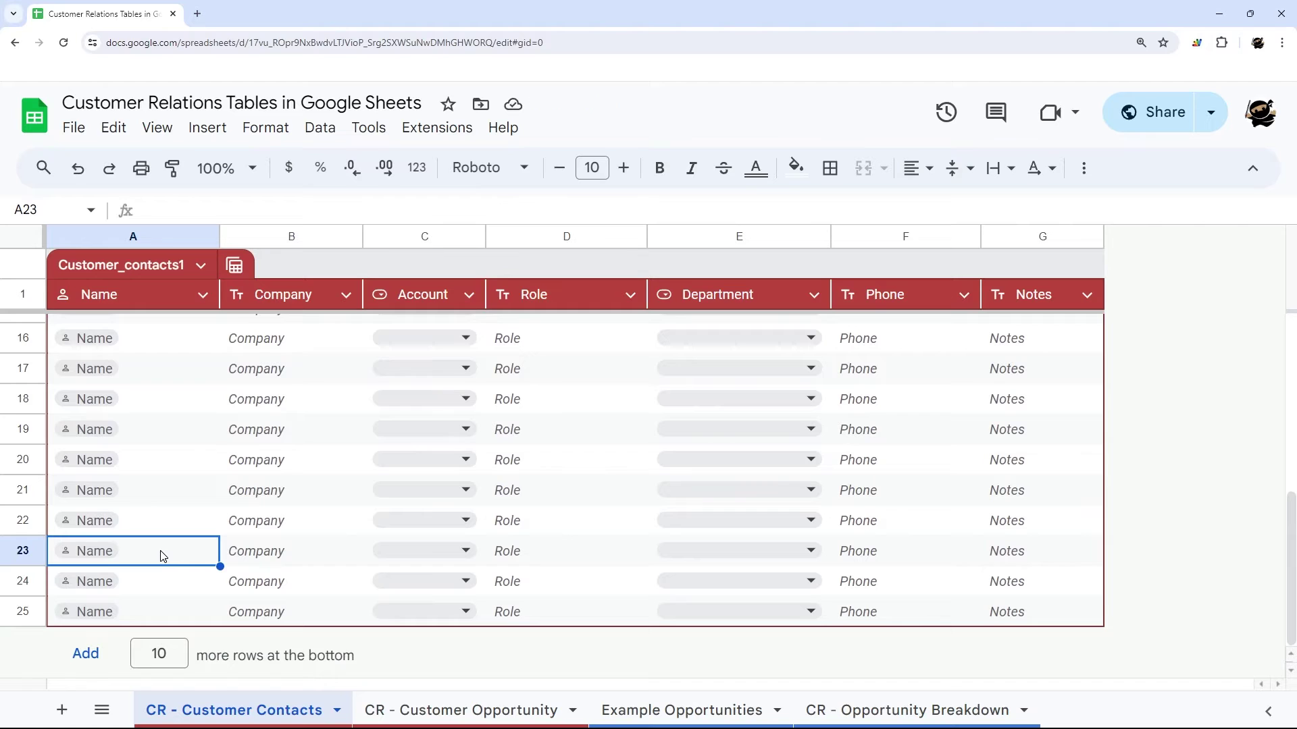
key("ctrl+z")
scroll(322, 414, "up", 2)
right_click(1042, 240)
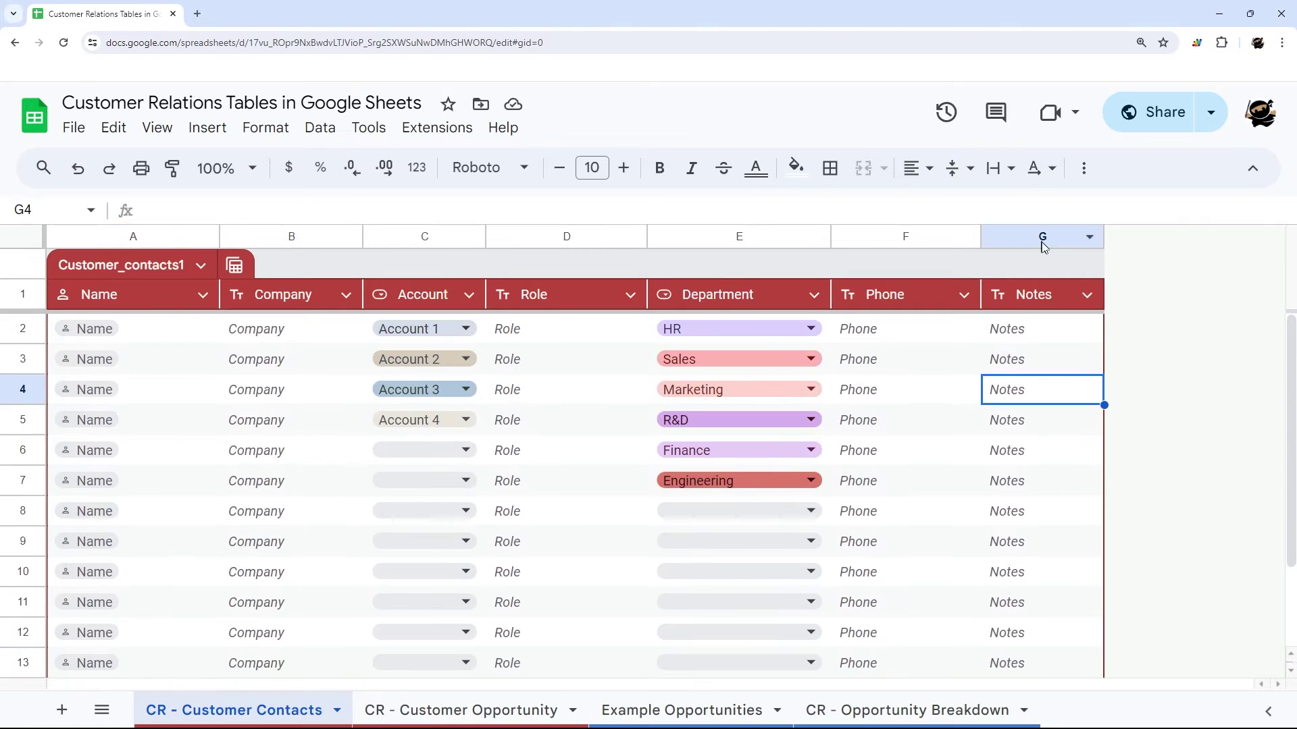
left_click(1121, 364)
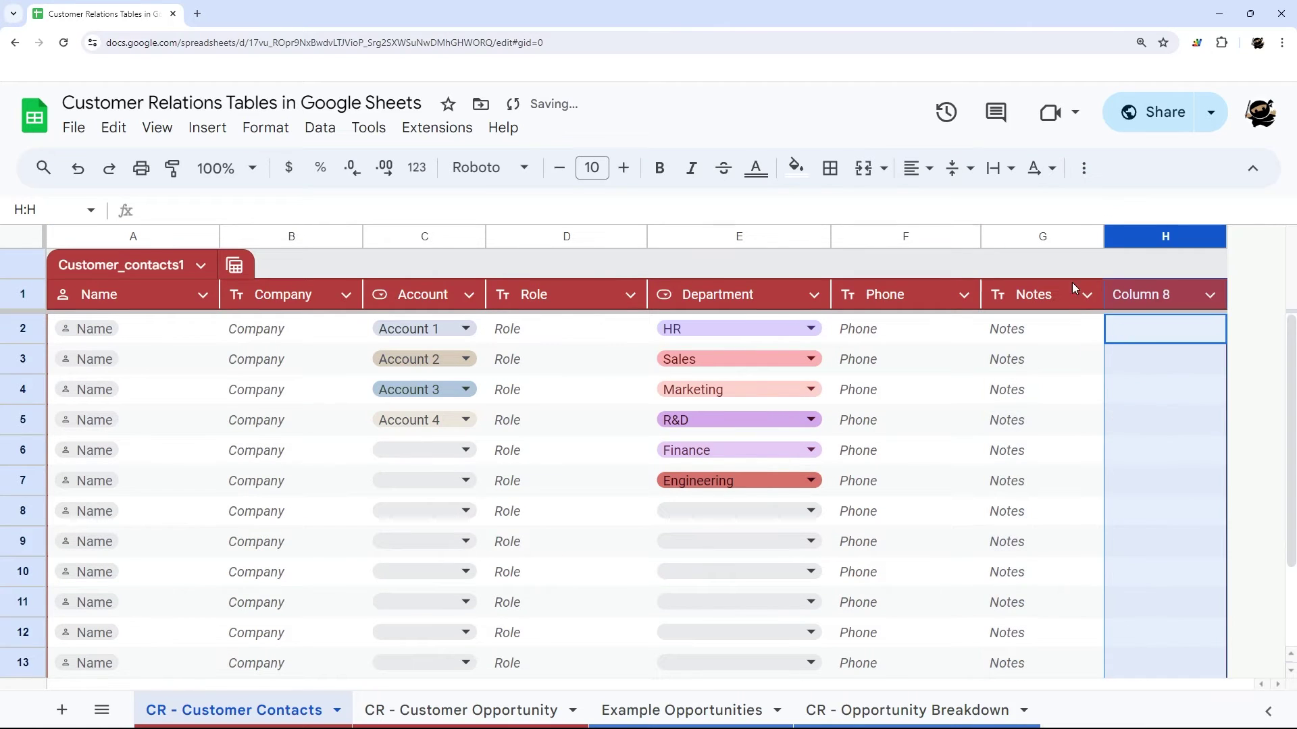
right_click(1143, 237)
left_click(1192, 368)
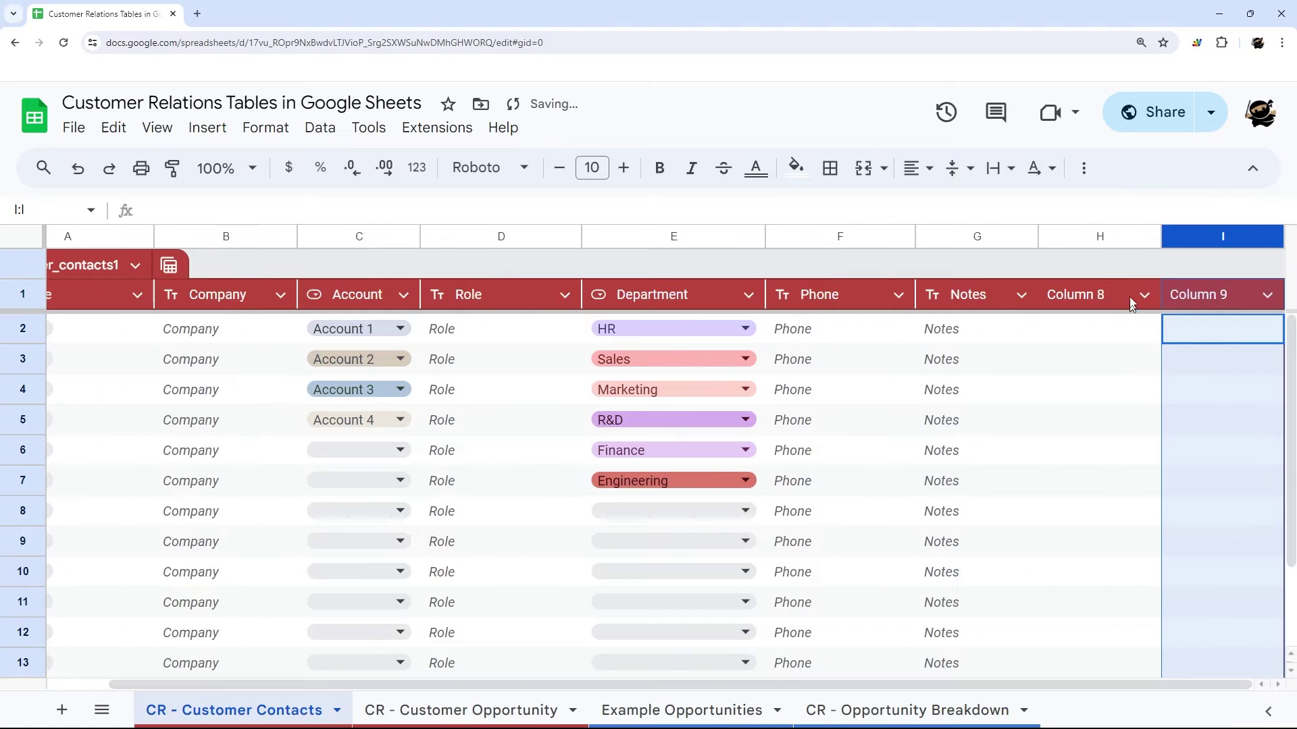
left_click(1124, 242, "shift")
right_click(1123, 420)
left_click(1246, 404)
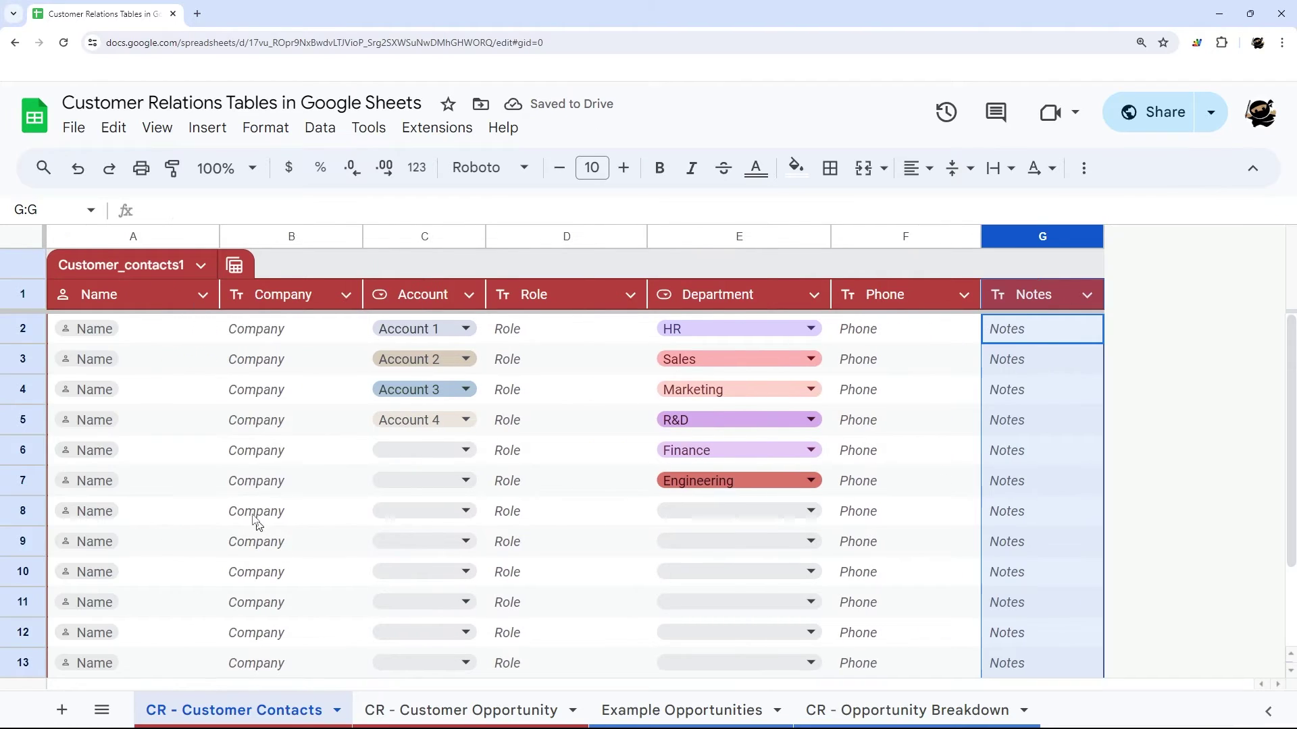
left_click(202, 295)
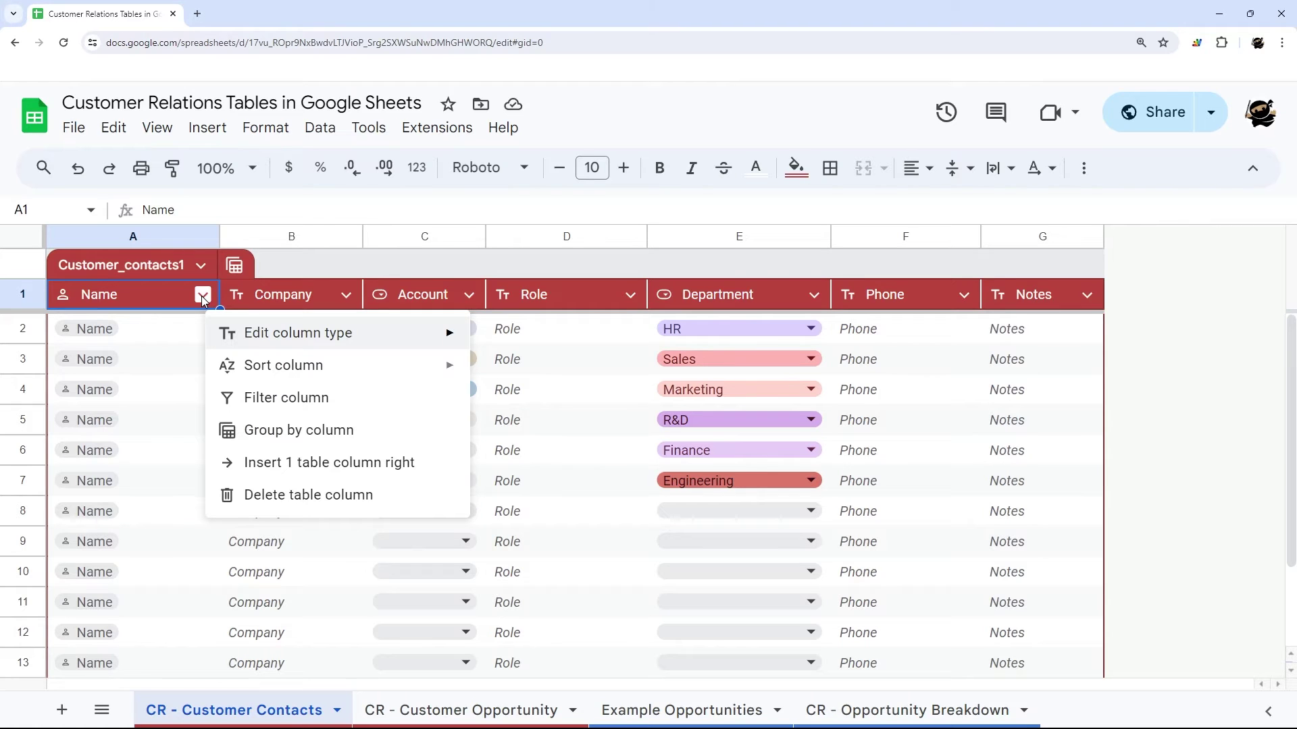
mouse_move(345, 347)
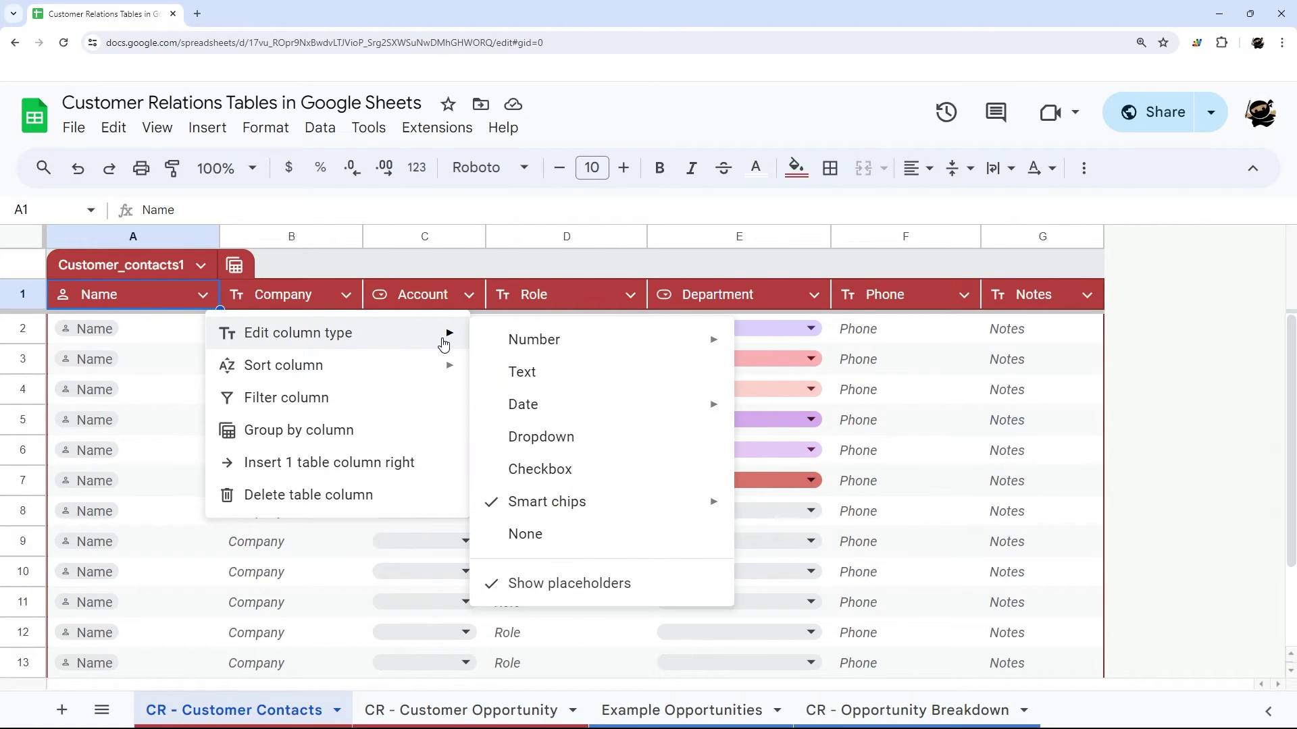
mouse_move(533, 352)
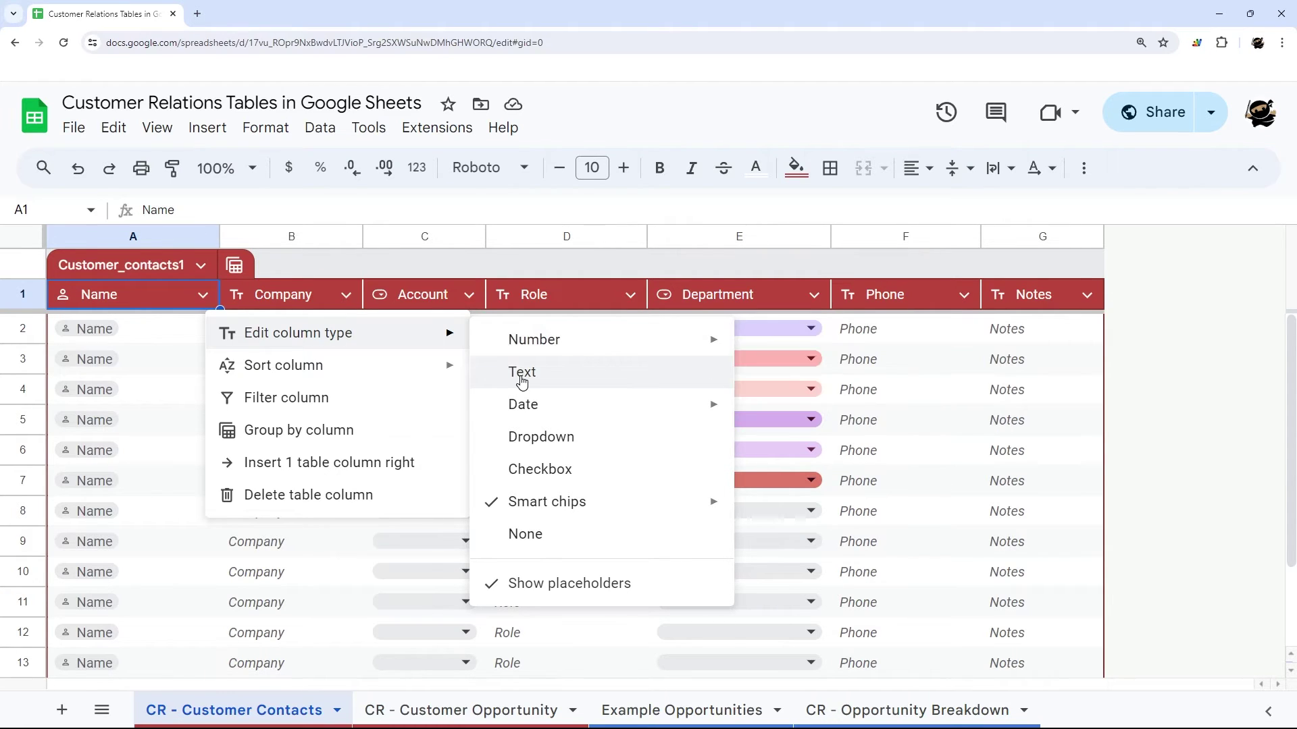
mouse_move(536, 413)
mouse_move(635, 421)
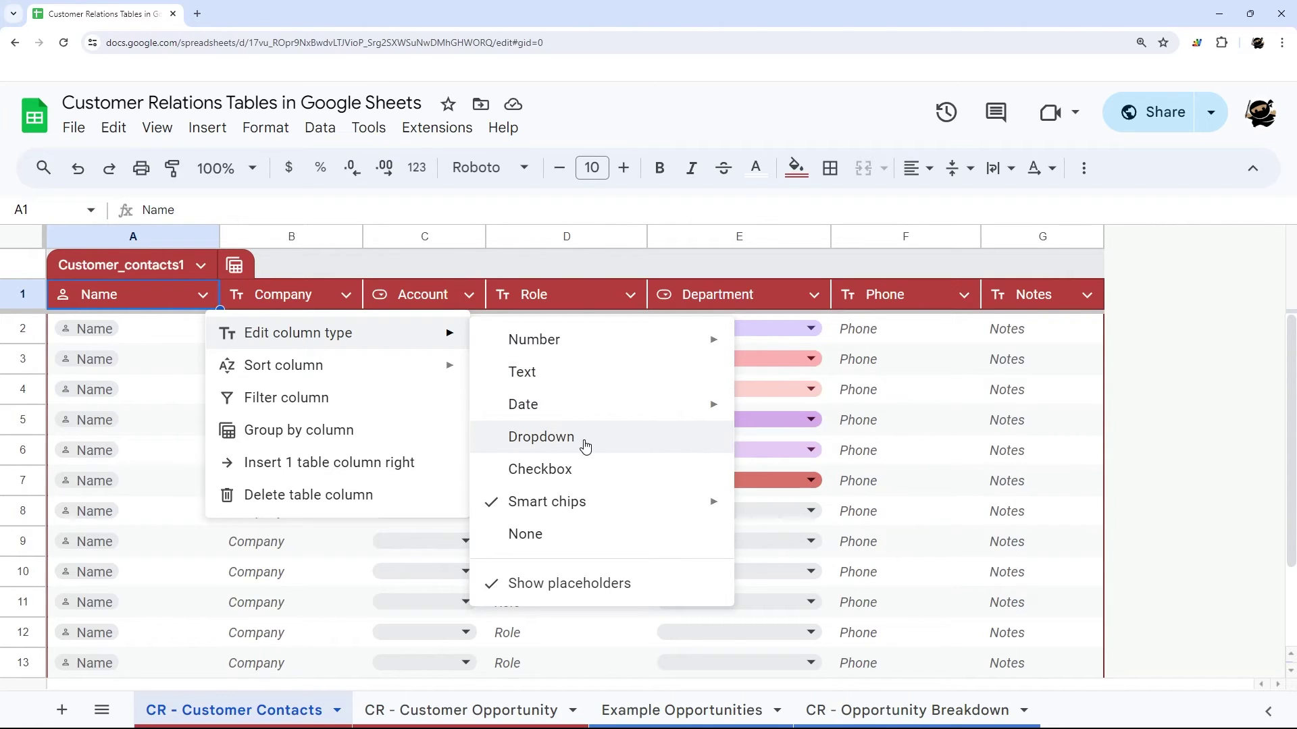
mouse_move(586, 510)
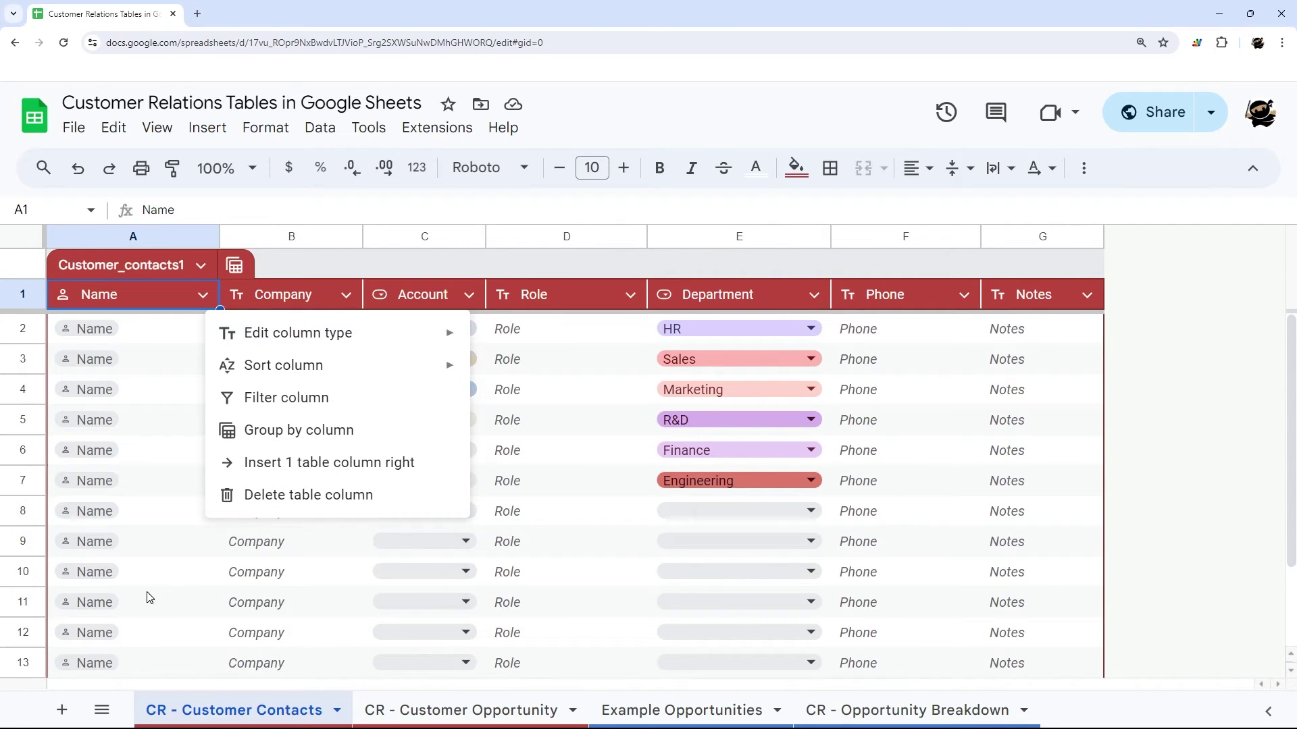
left_click(310, 296)
left_click(285, 336)
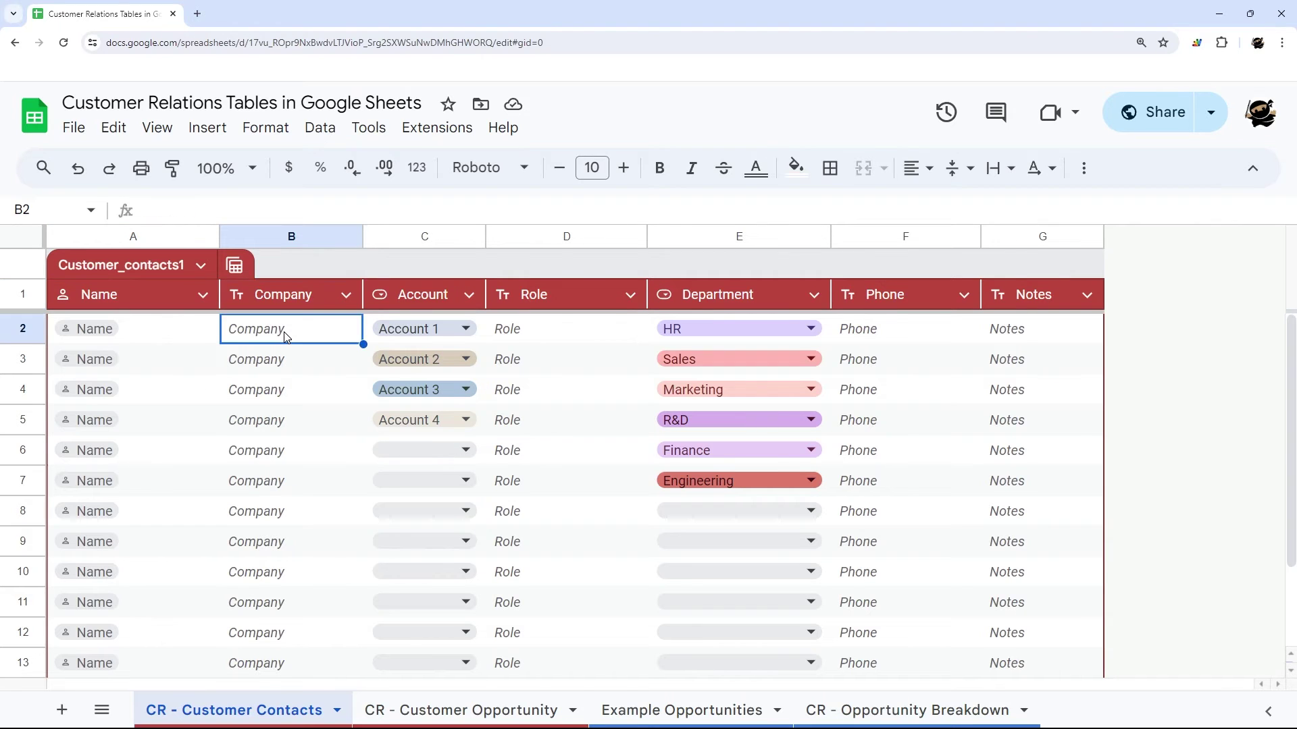
type("Company")
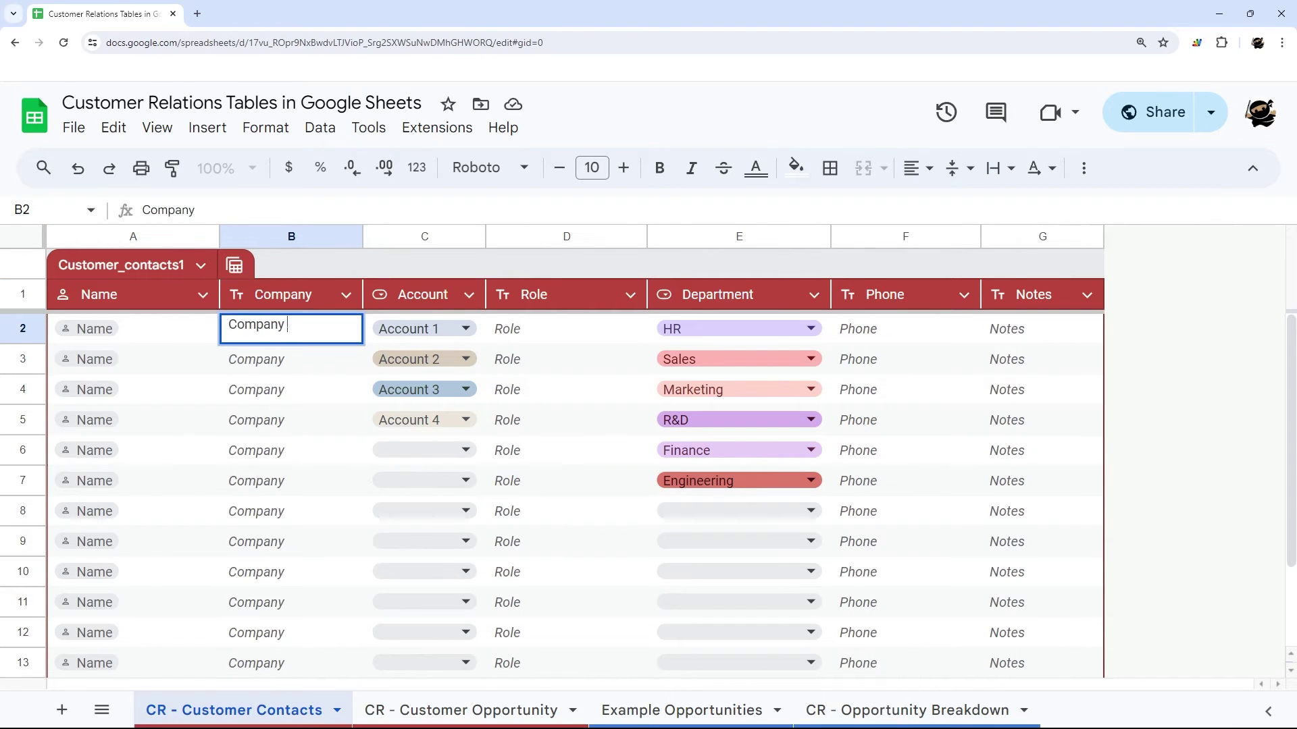
type(" 1")
key("Return")
left_click(284, 336)
key("Delete")
key("shift+Down")
key("shift+Down")
key("shift+Down")
key("shift+Down")
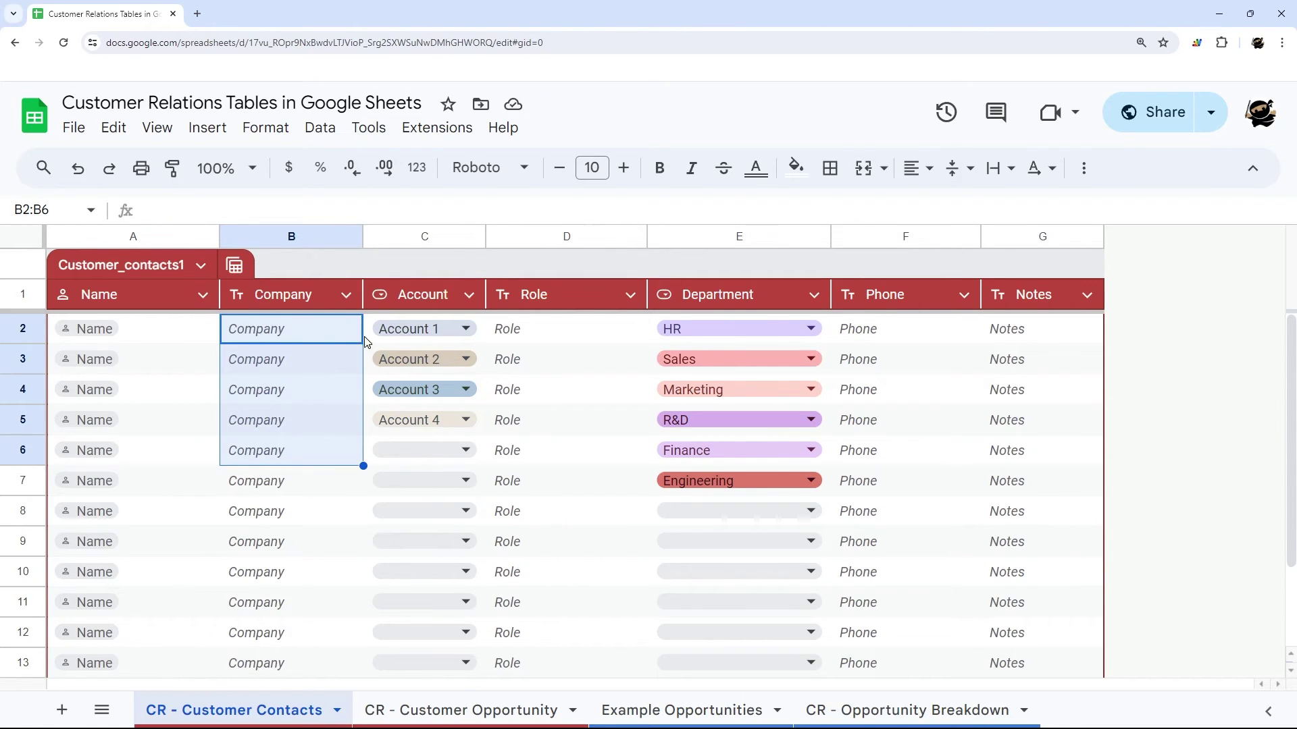
left_click(180, 335)
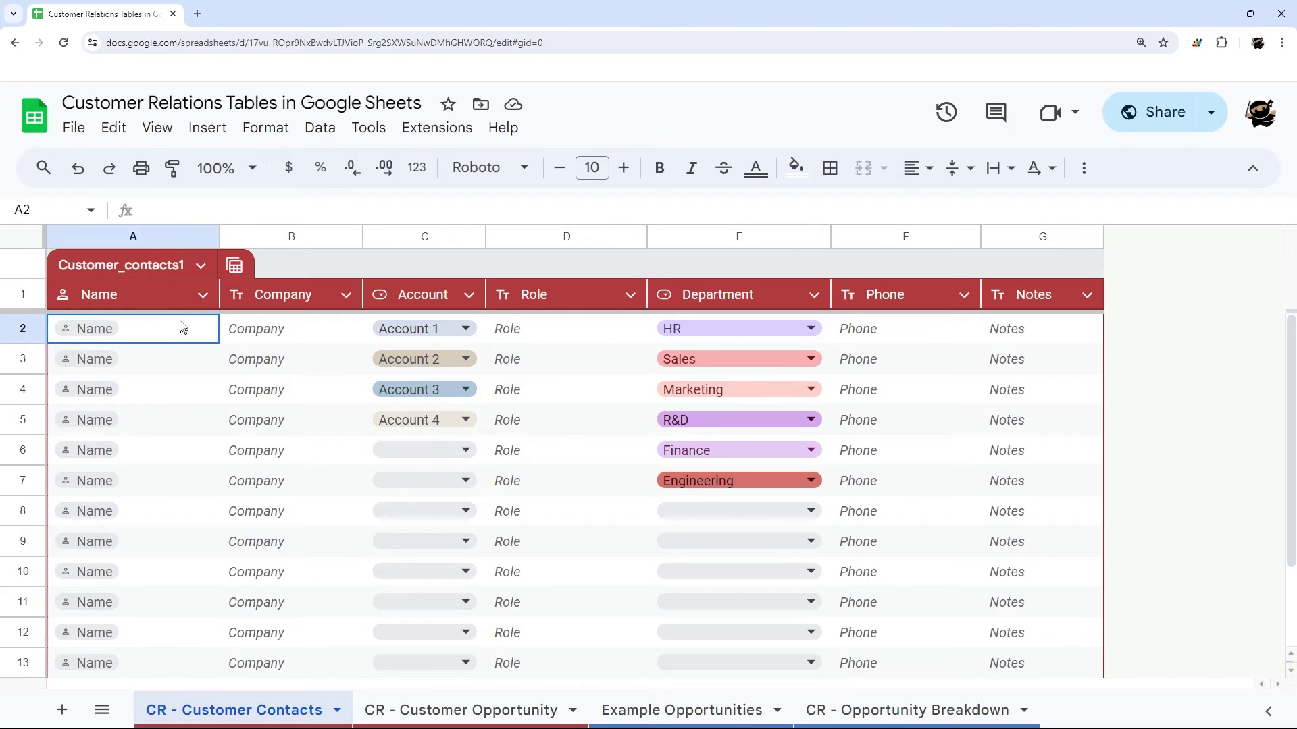
left_click(201, 265)
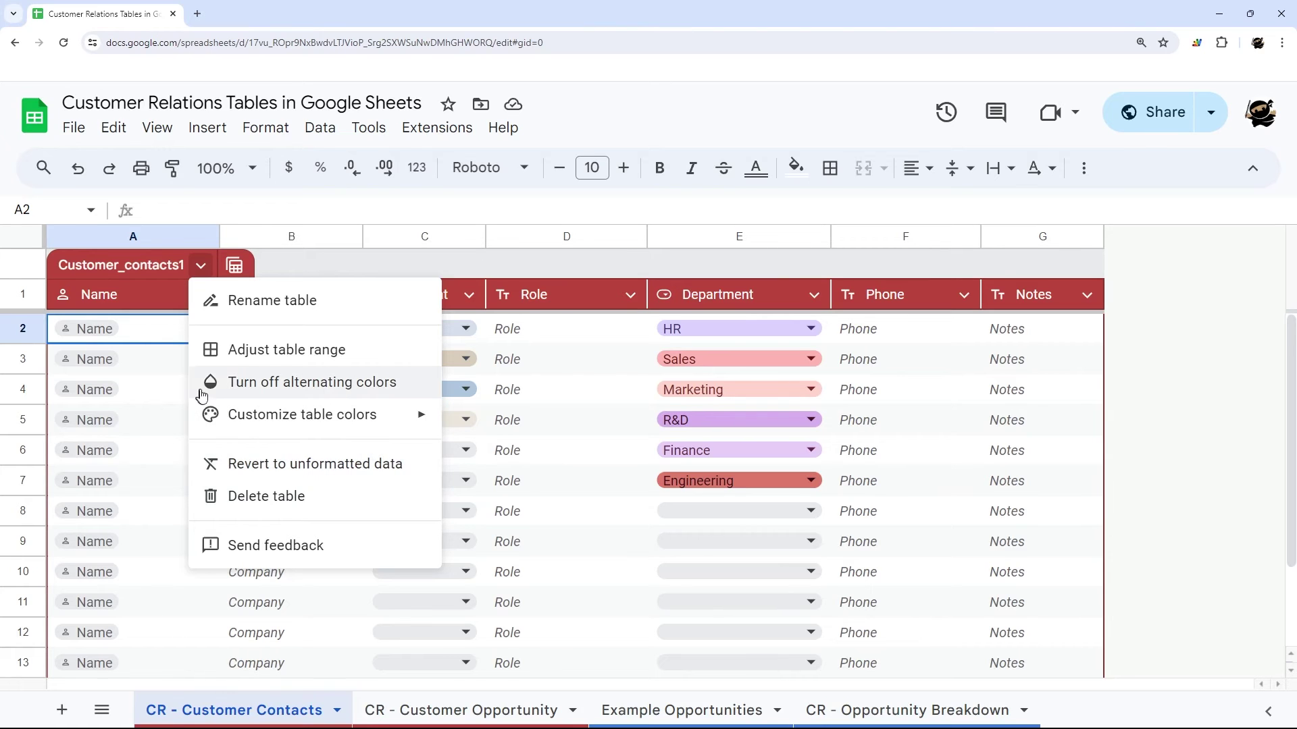
left_click(268, 350)
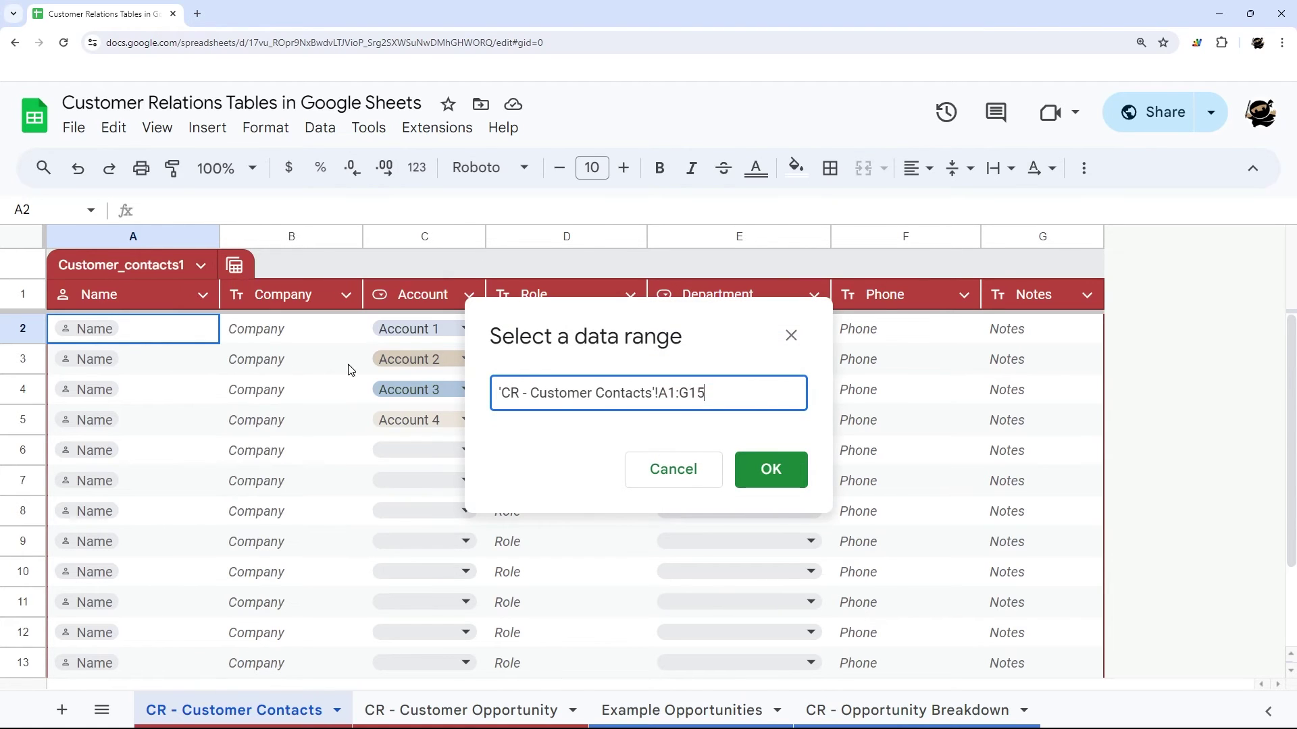
double_click(679, 392)
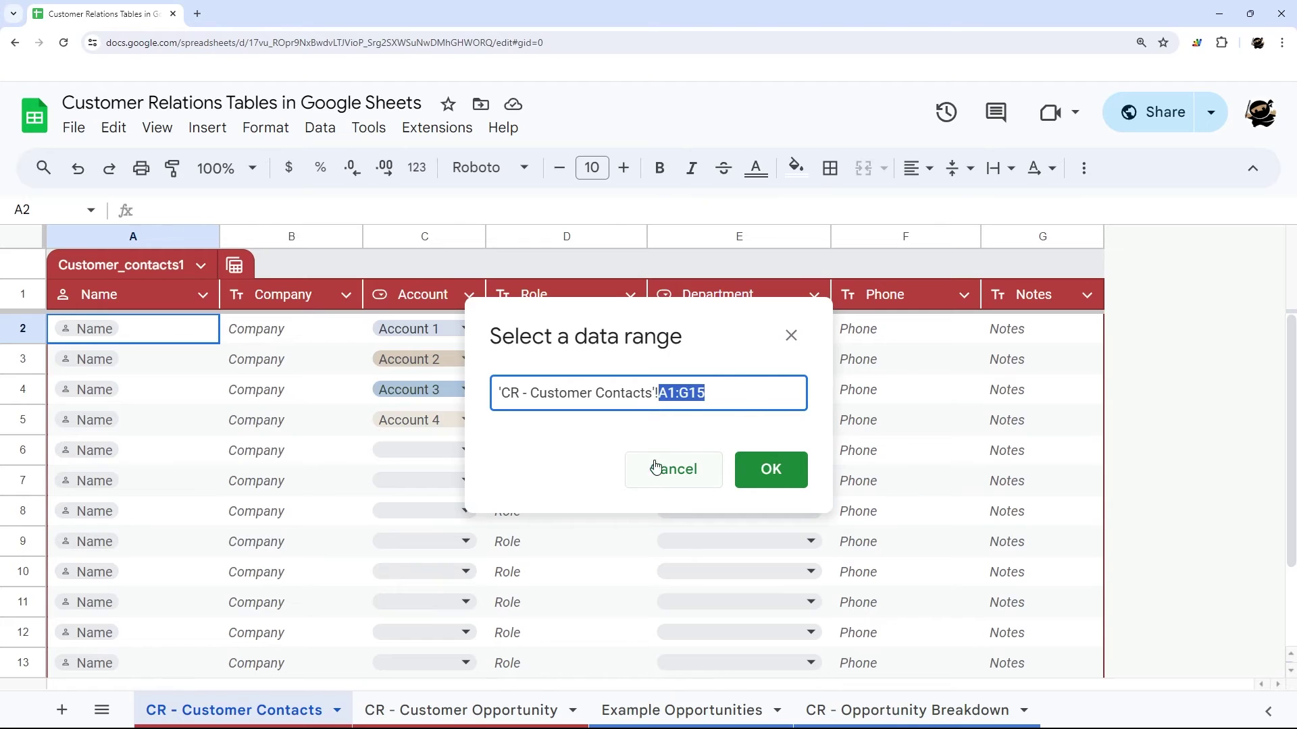
left_click(664, 469)
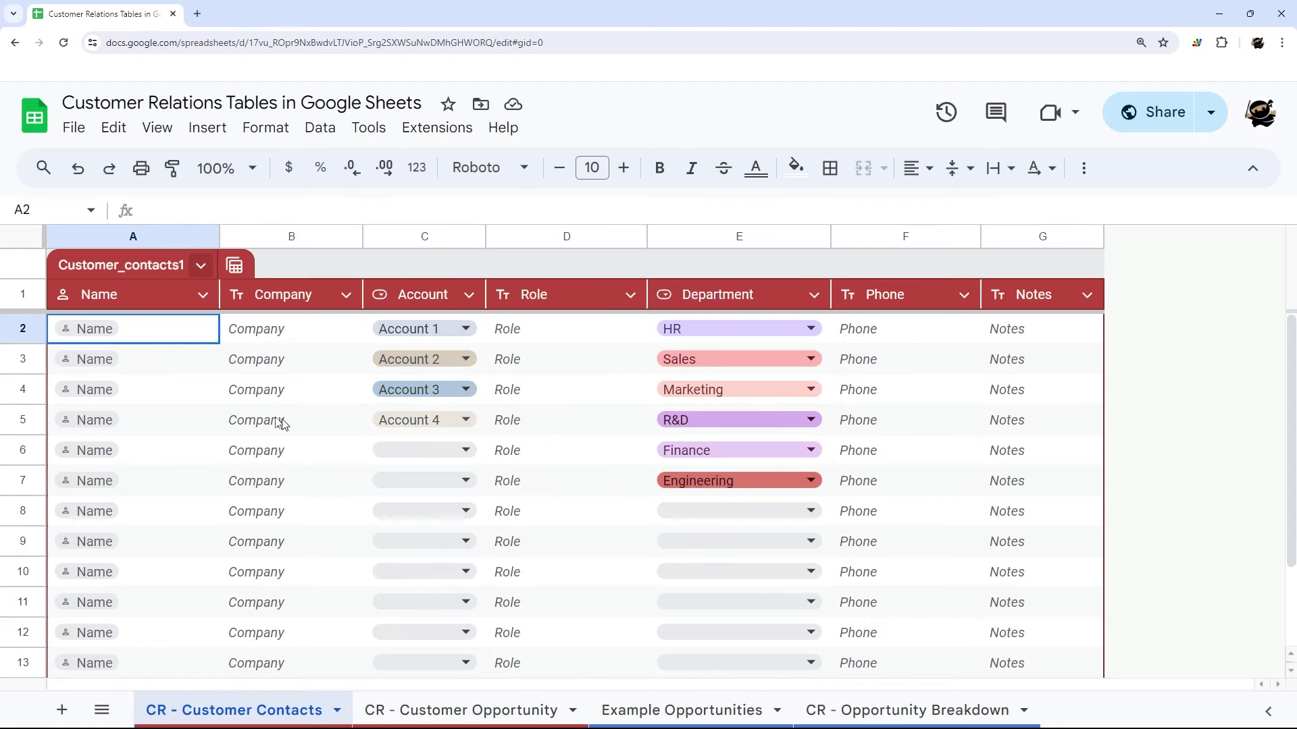
Step: On Example Opportunities, select the CustOpp rows, Est. value amounts and Probability values to see sums
left_click(663, 722)
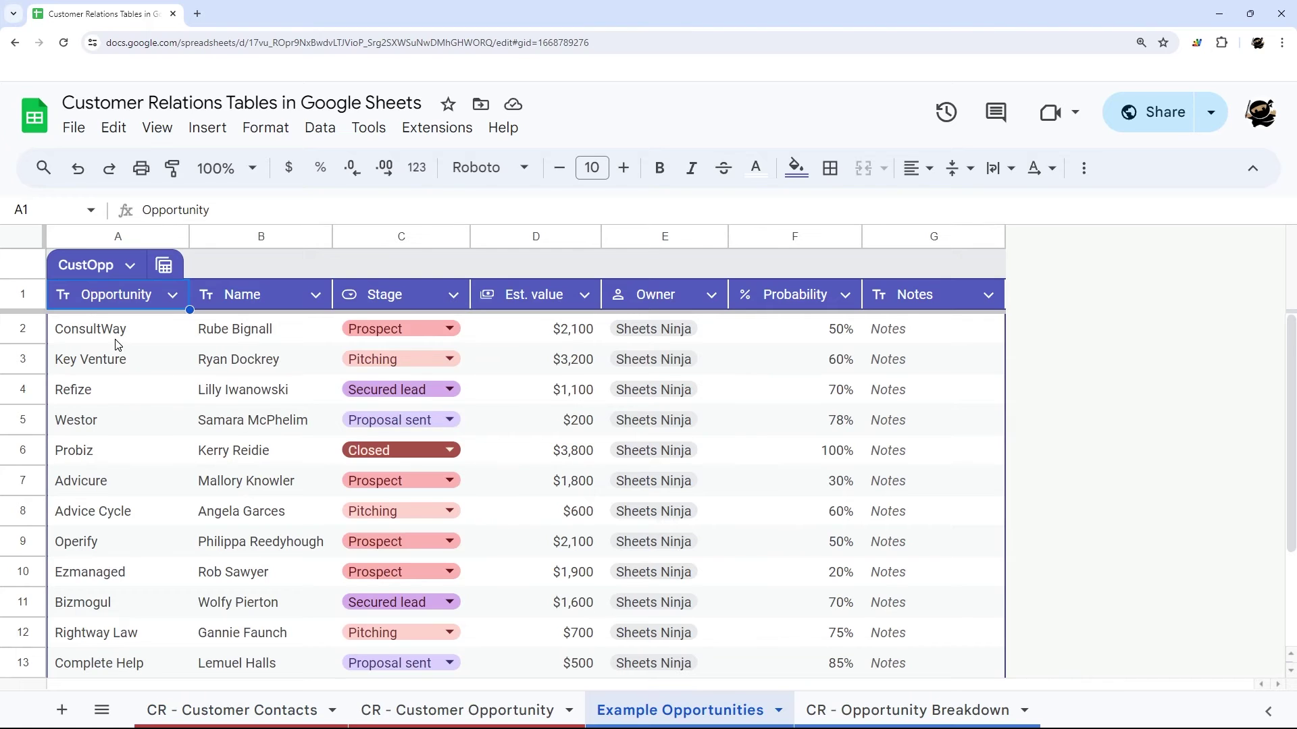
left_click_drag(114, 344, 993, 665)
left_click_drag(563, 333, 559, 544)
left_click_drag(832, 330, 808, 633)
Step: On CR - Opportunity Breakdown, highlight CustOpp[Est. value] in the =sum formula for $24,100
left_click(871, 710)
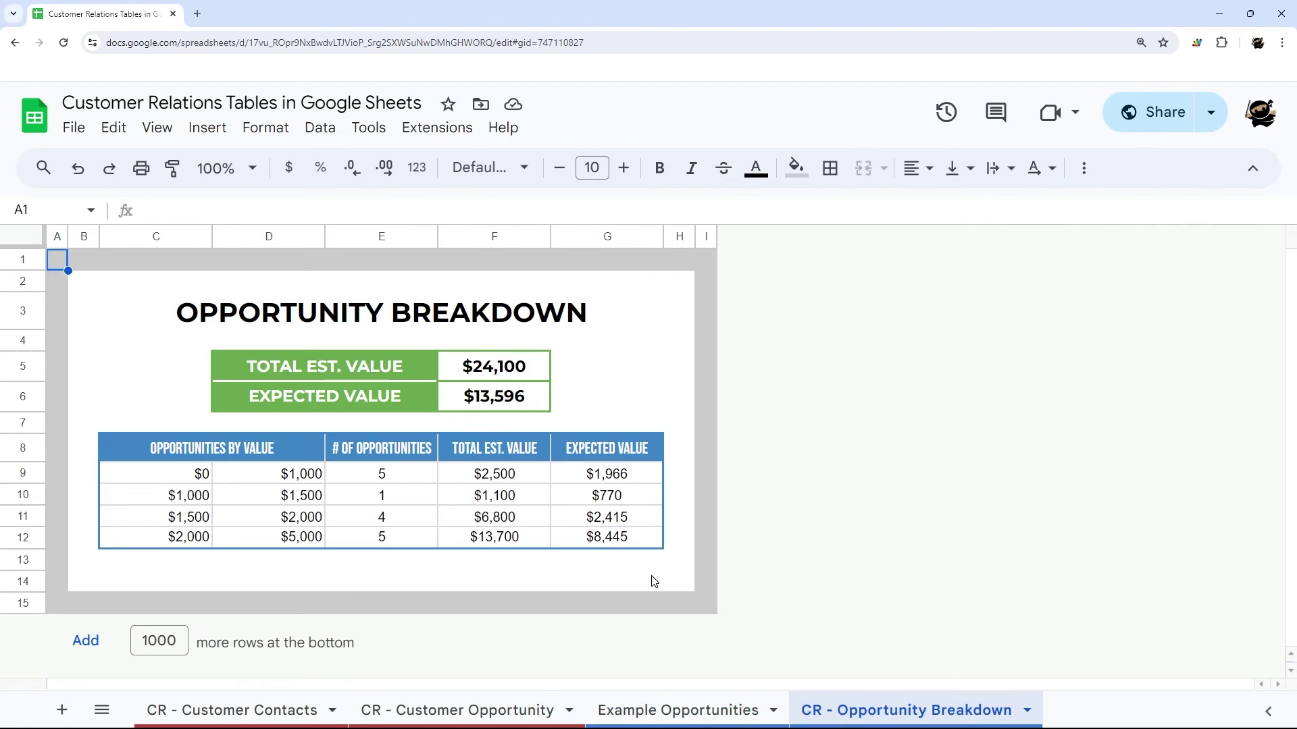
left_click(483, 374)
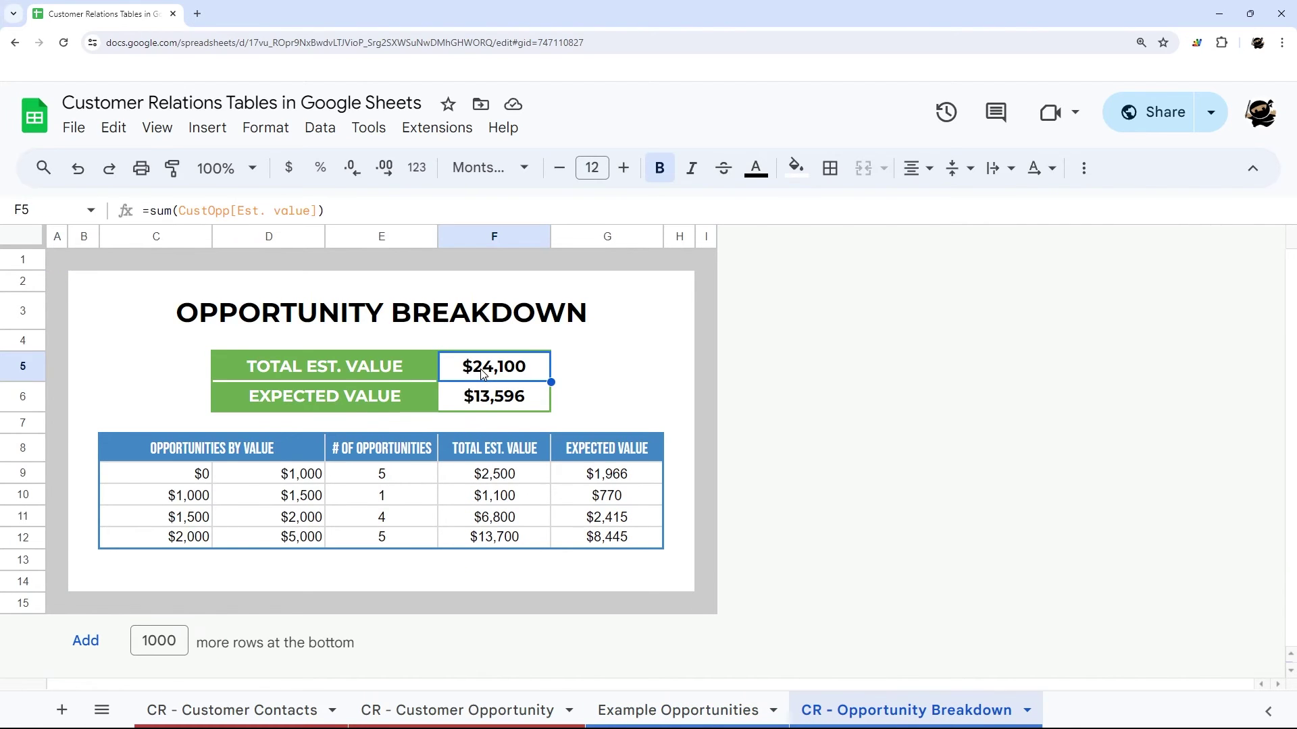
left_click_drag(179, 211, 317, 211)
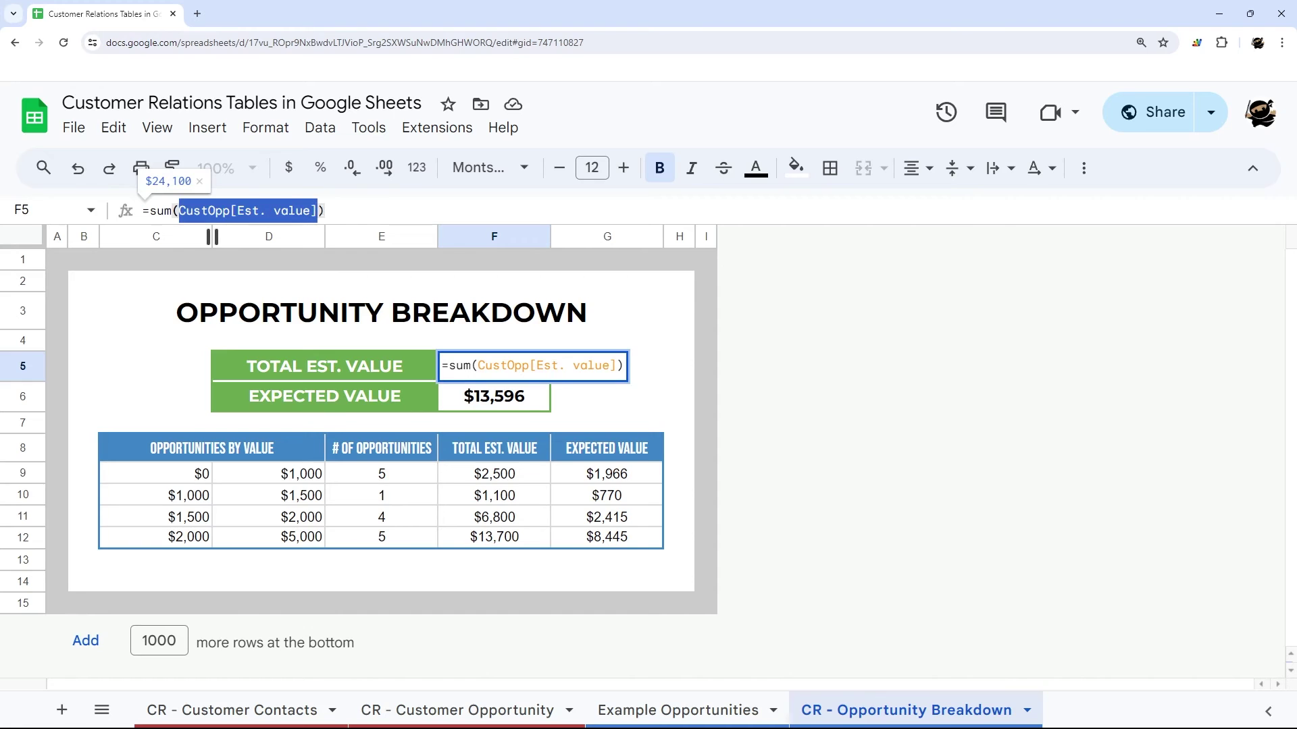
left_click(698, 713)
left_click(130, 265)
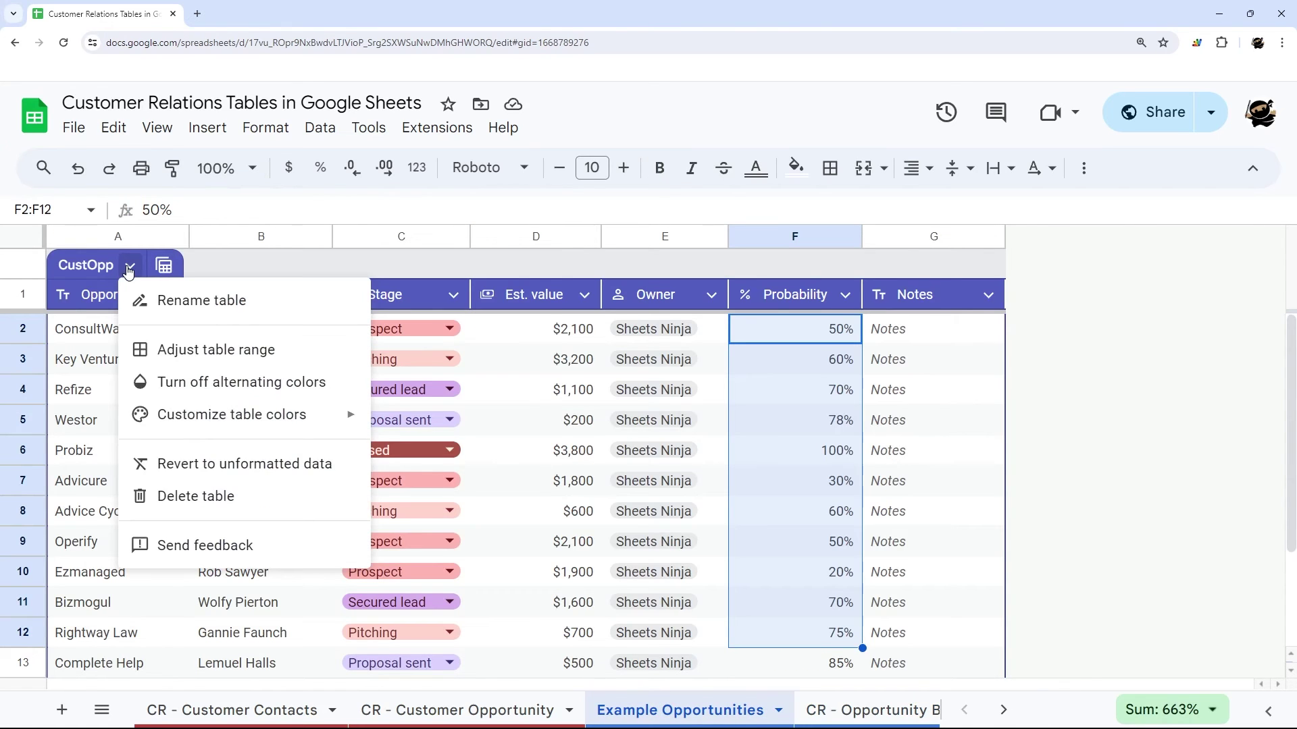
left_click(162, 301)
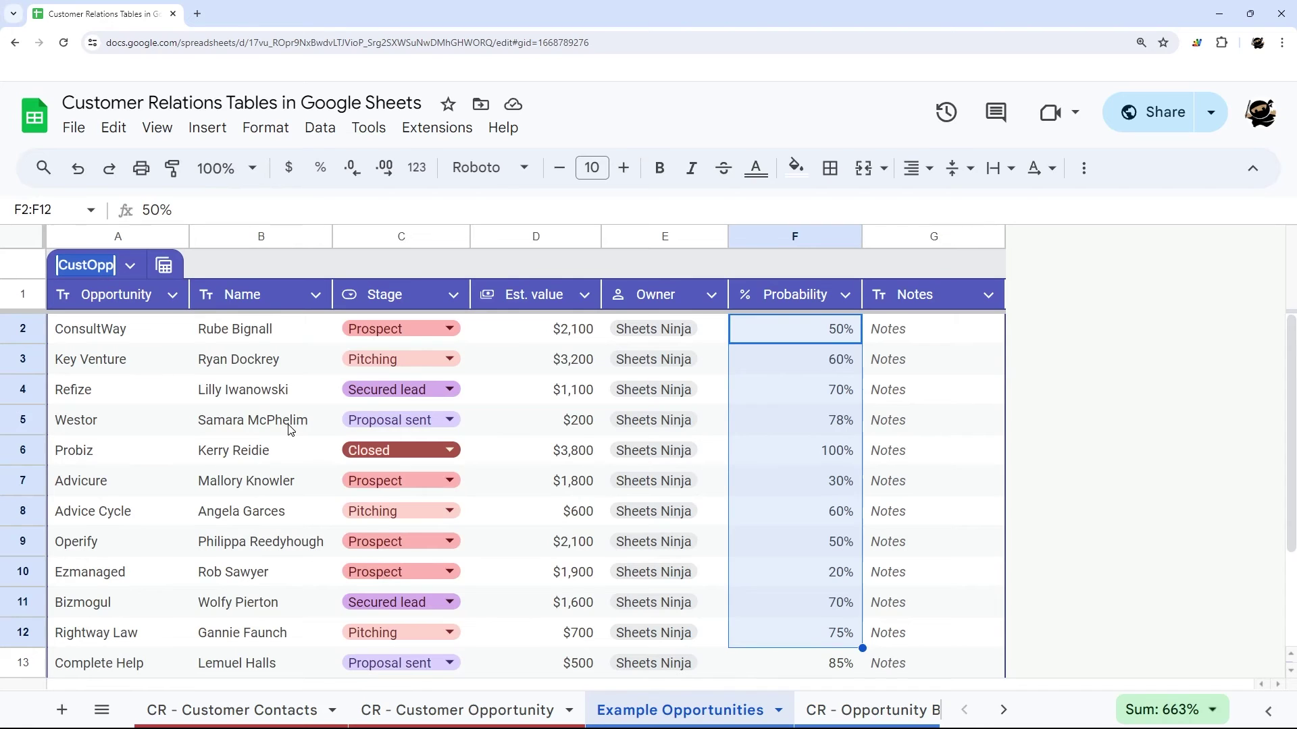
left_click(464, 709)
left_click(186, 265)
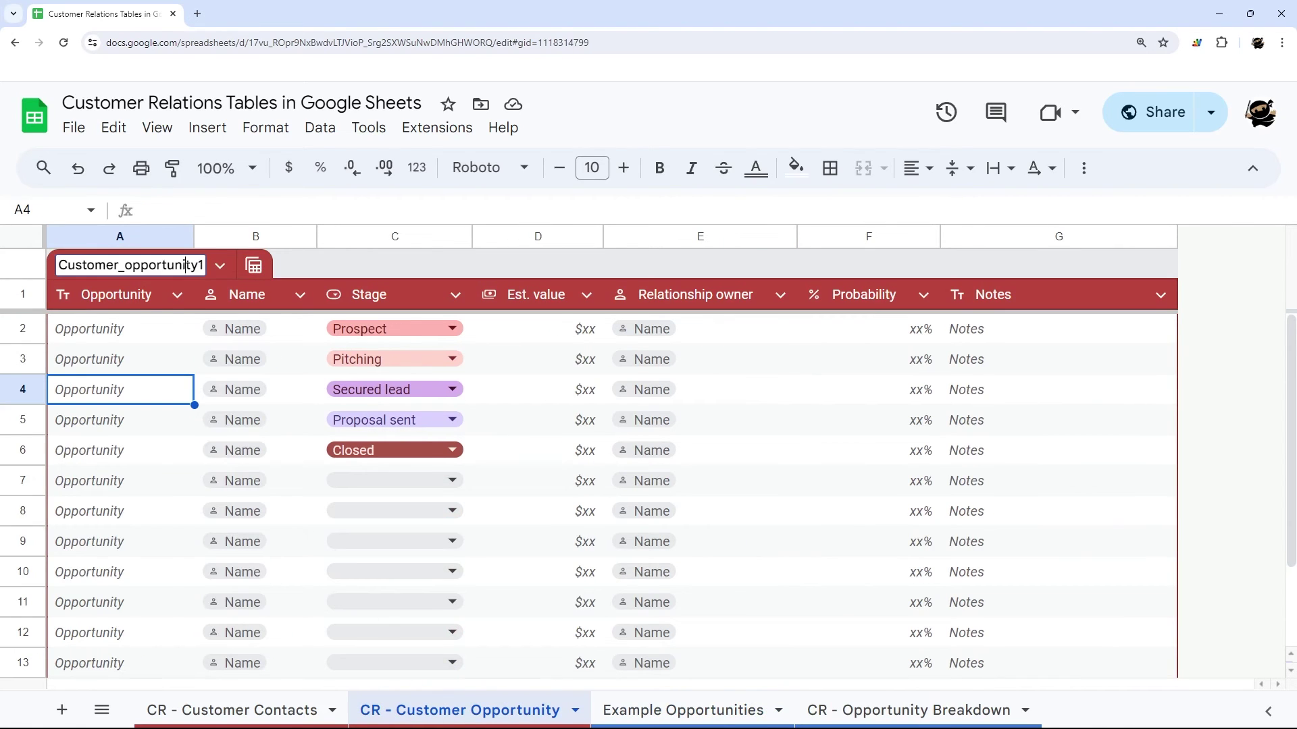
key("ctrl+a")
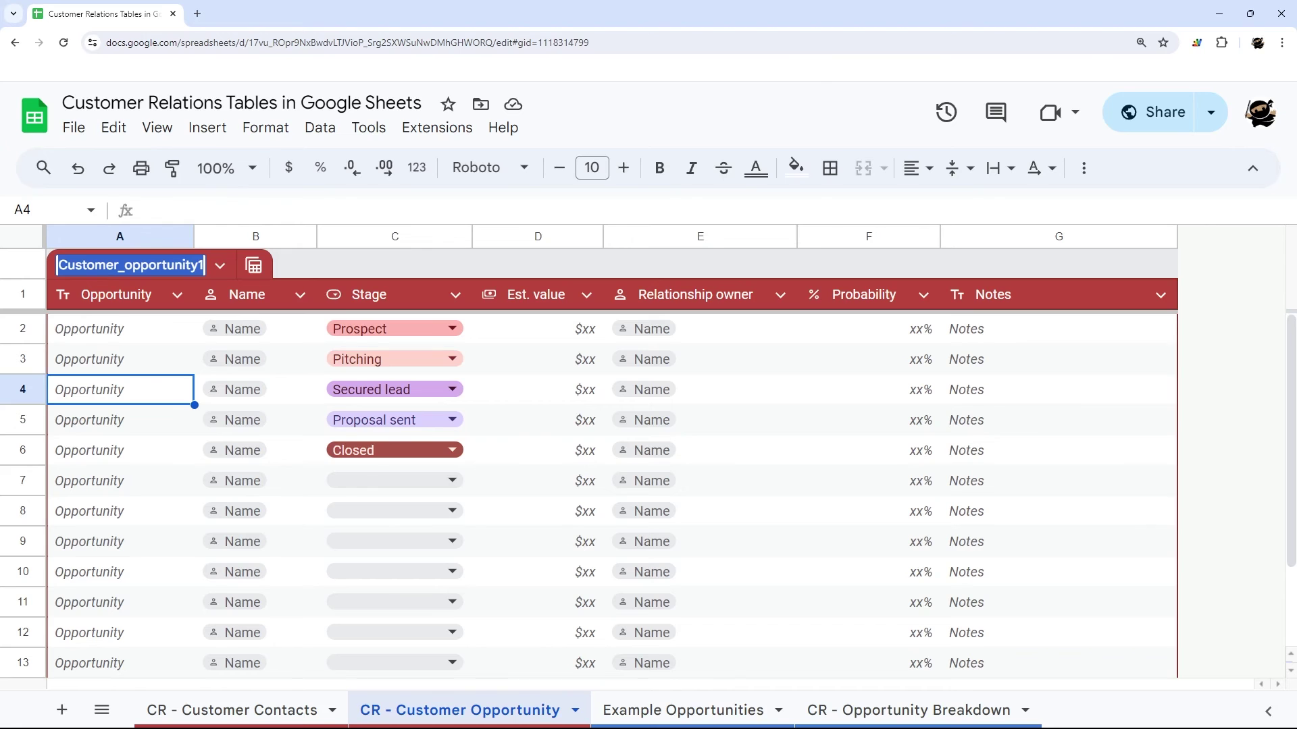
left_click(717, 696)
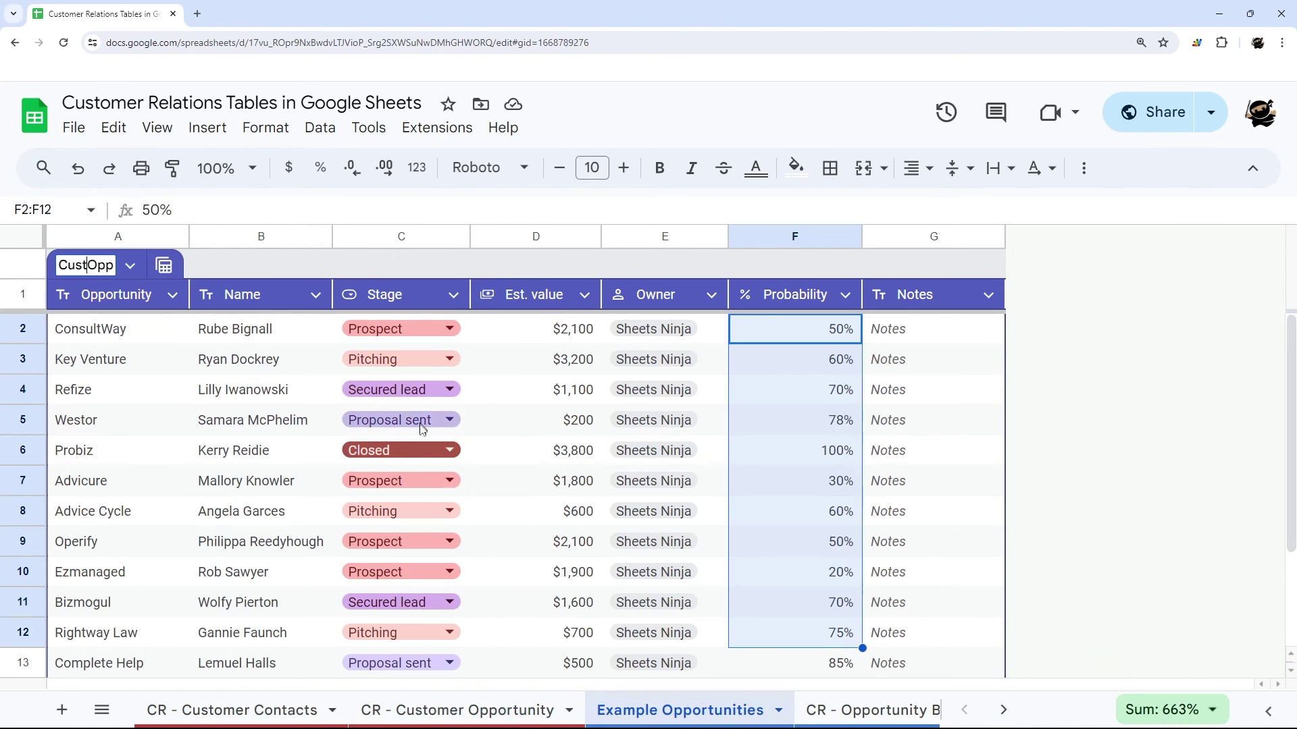
left_click(817, 710)
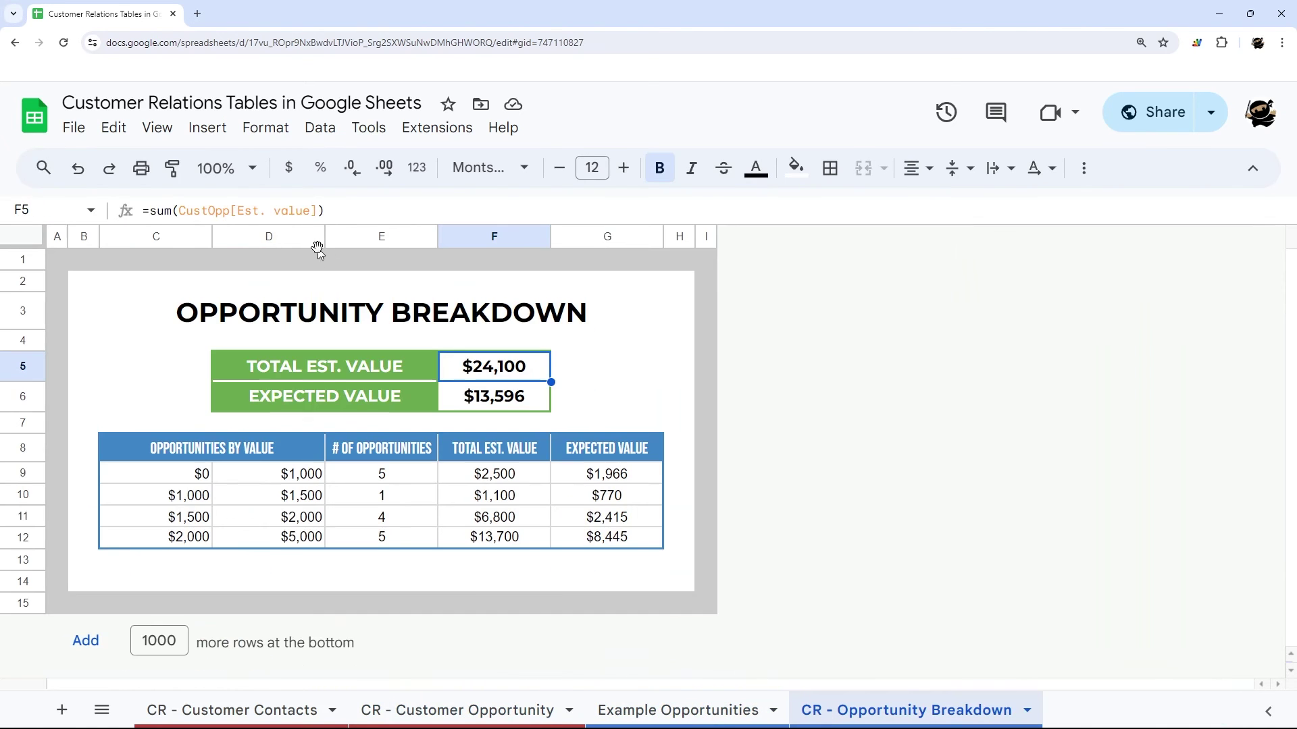
left_click(606, 365)
type("=")
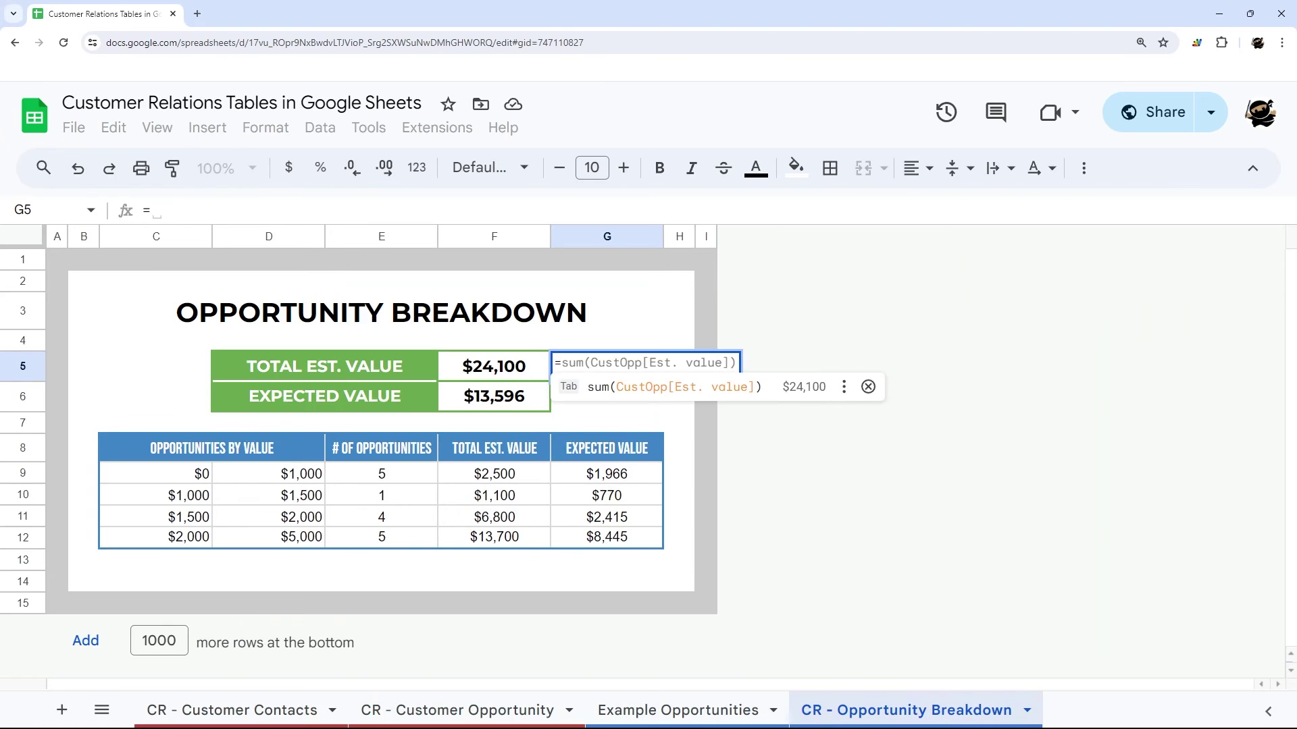
type("sum(")
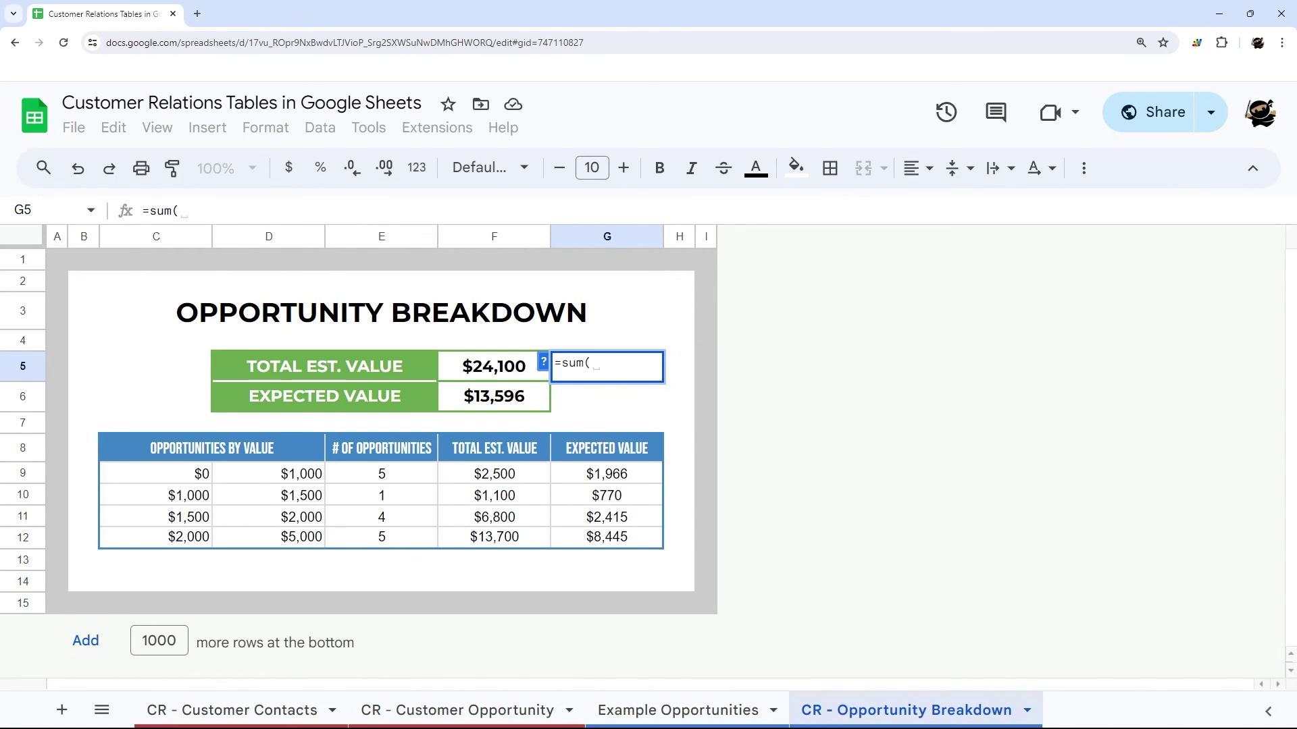
type("Cus")
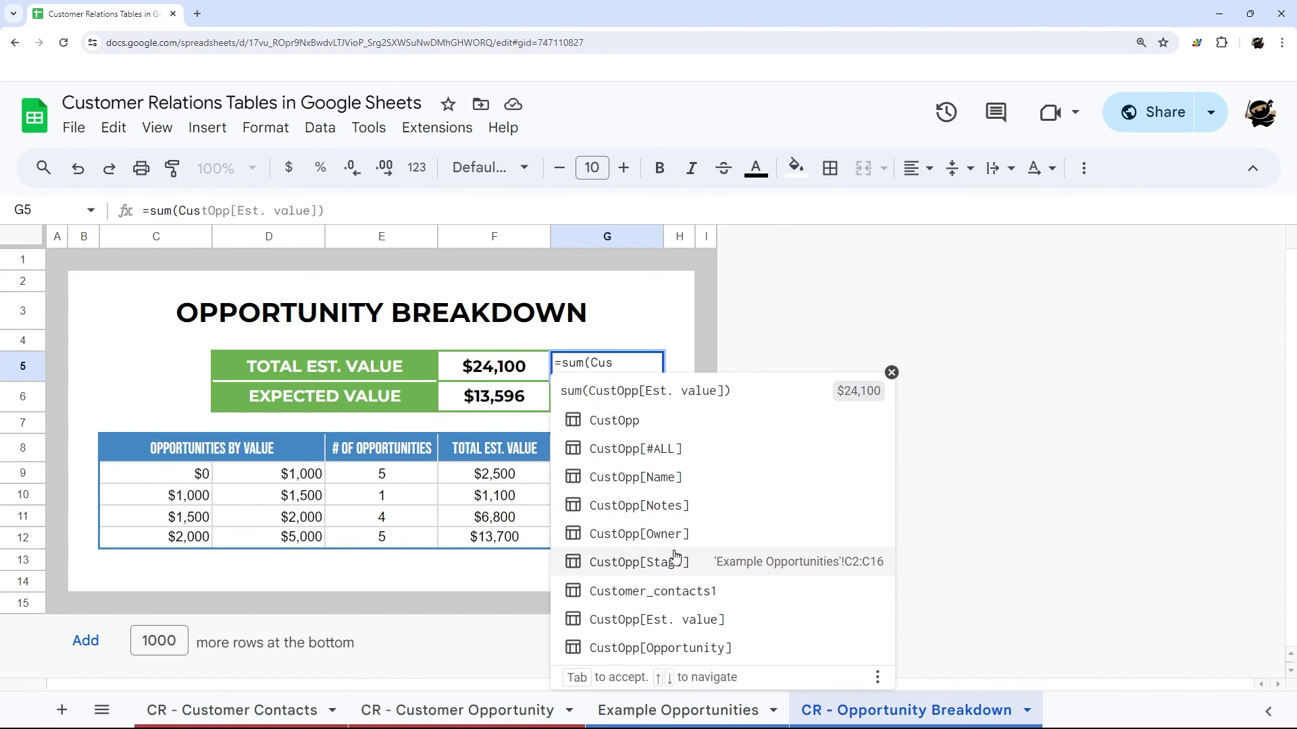
key("Escape")
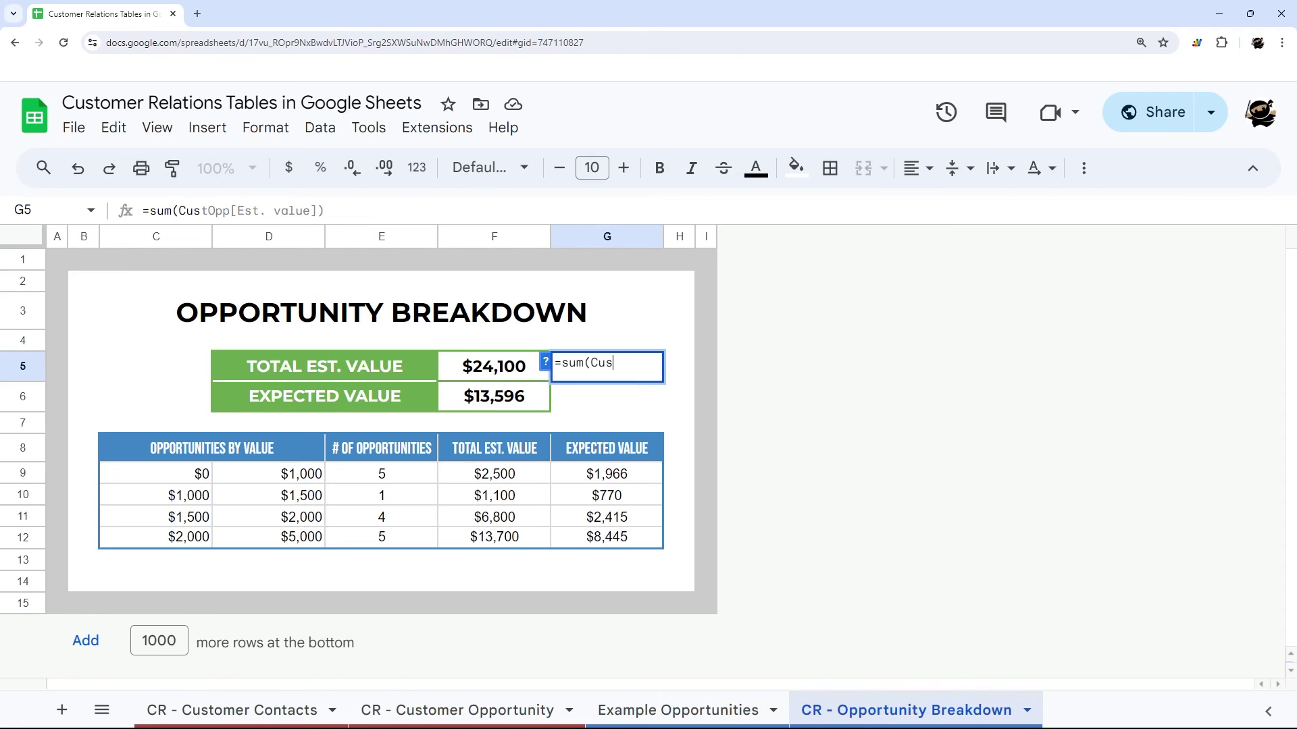
key("Escape")
left_click(522, 376)
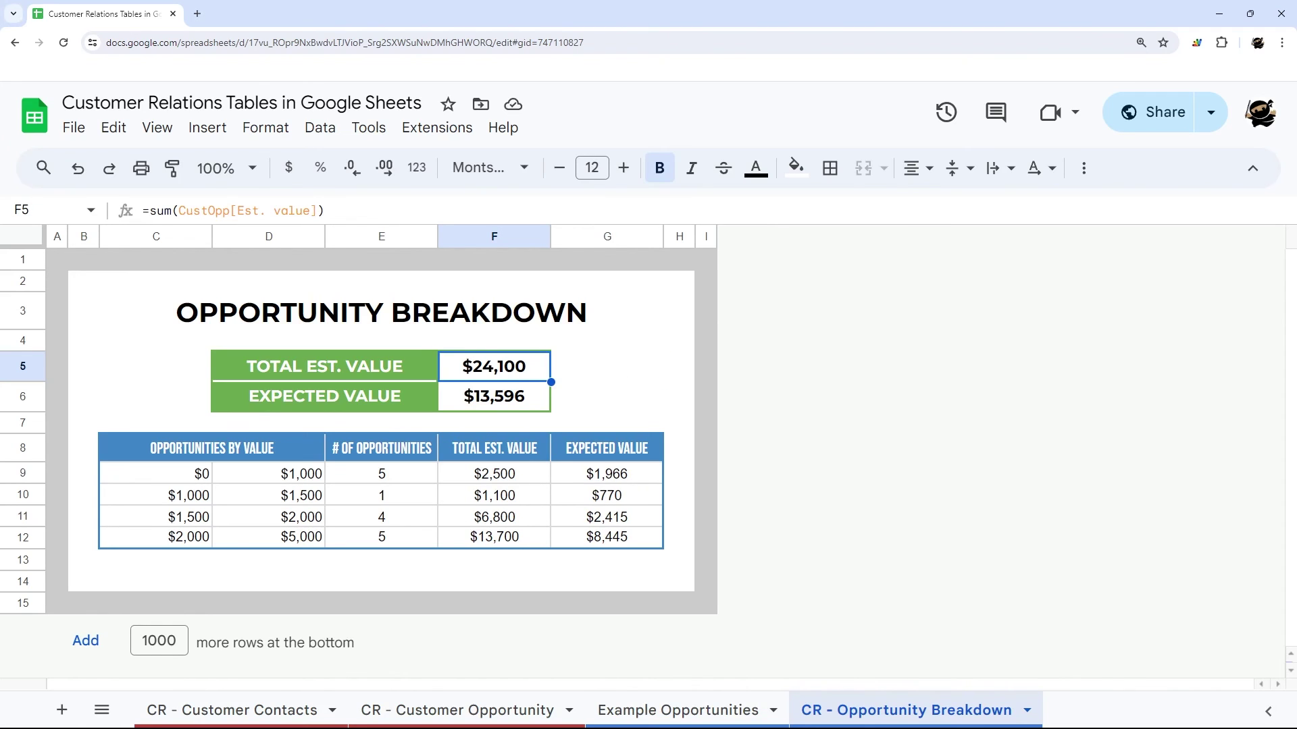
left_click_drag(180, 210, 318, 210)
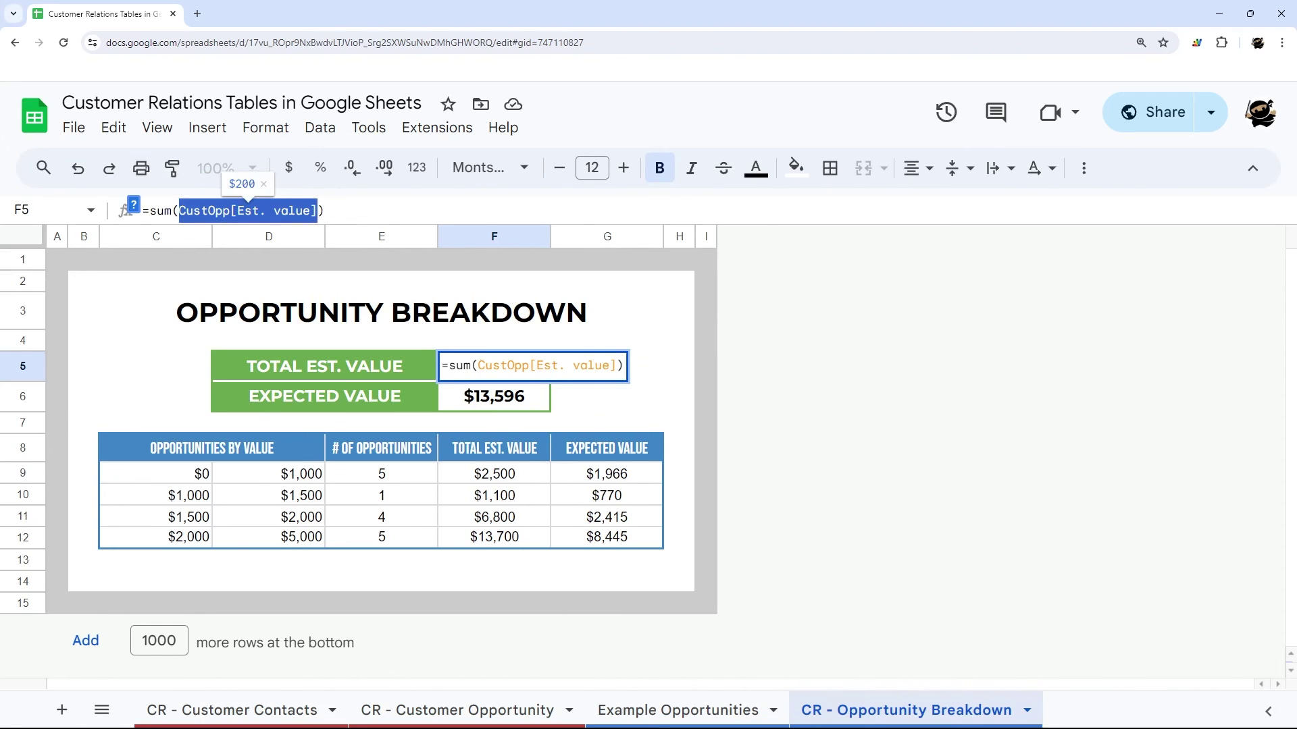
key("Escape")
double_click(204, 210)
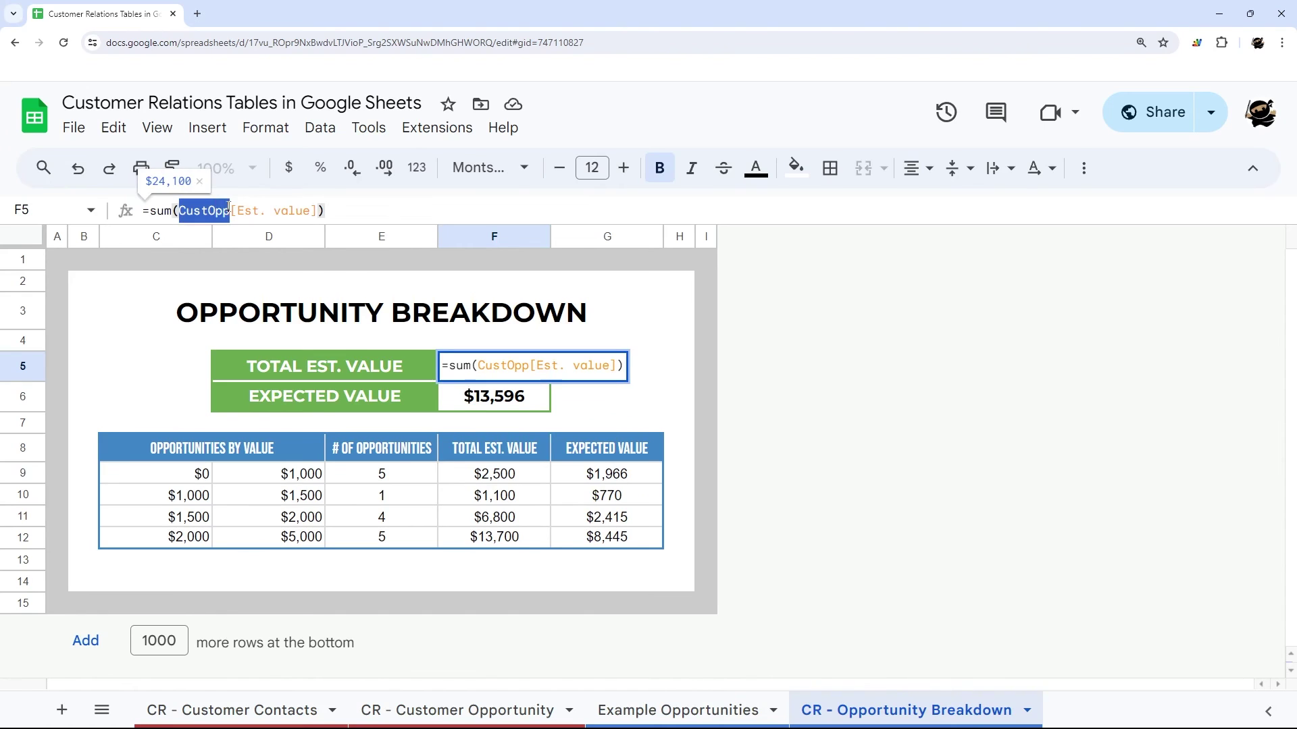
left_click_drag(236, 210, 317, 210)
left_click(251, 211)
key("Escape")
left_click(380, 474)
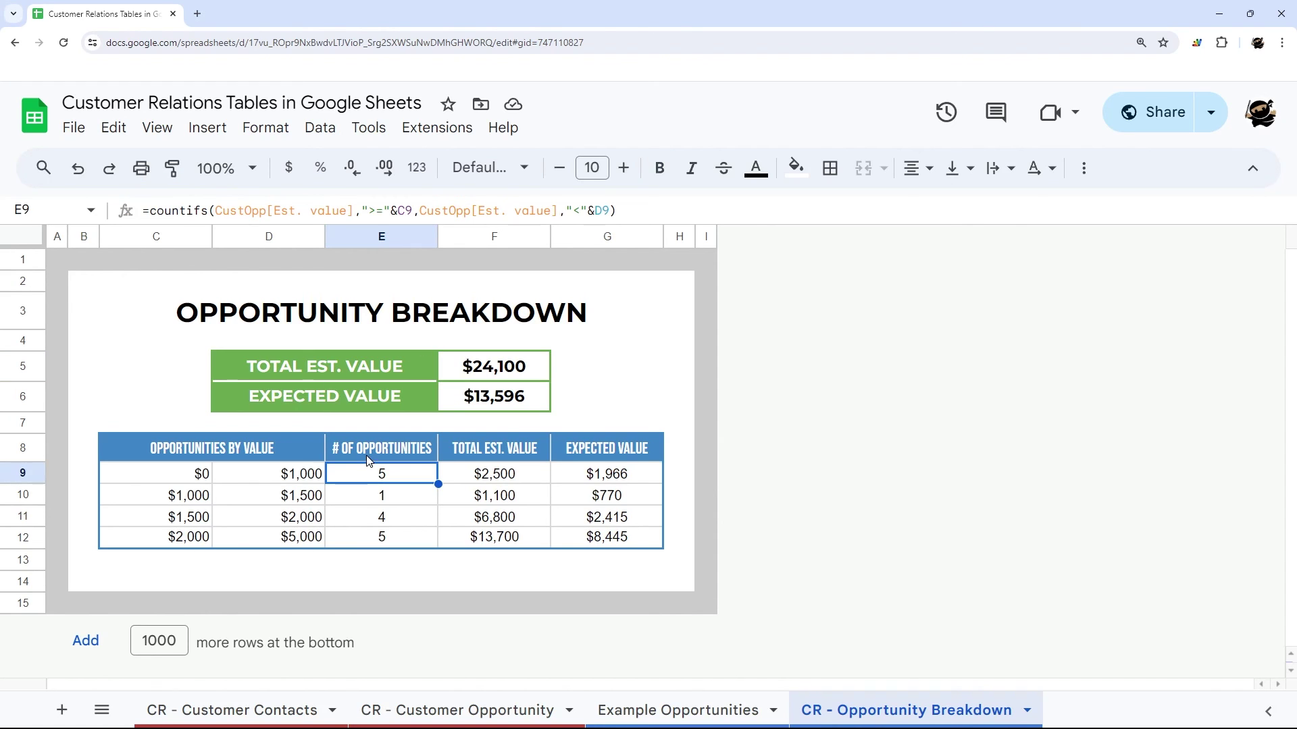
left_click_drag(156, 210, 259, 210)
key("Escape")
left_click(476, 395)
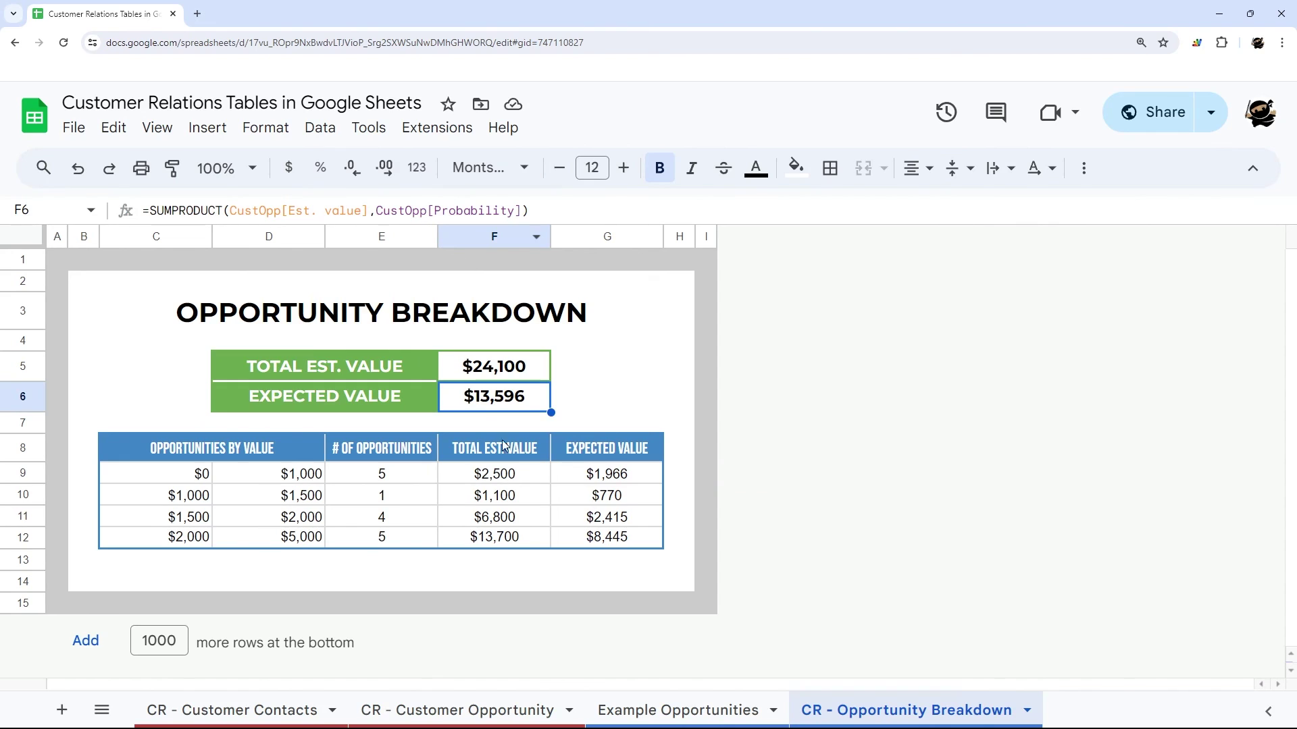
left_click(512, 480)
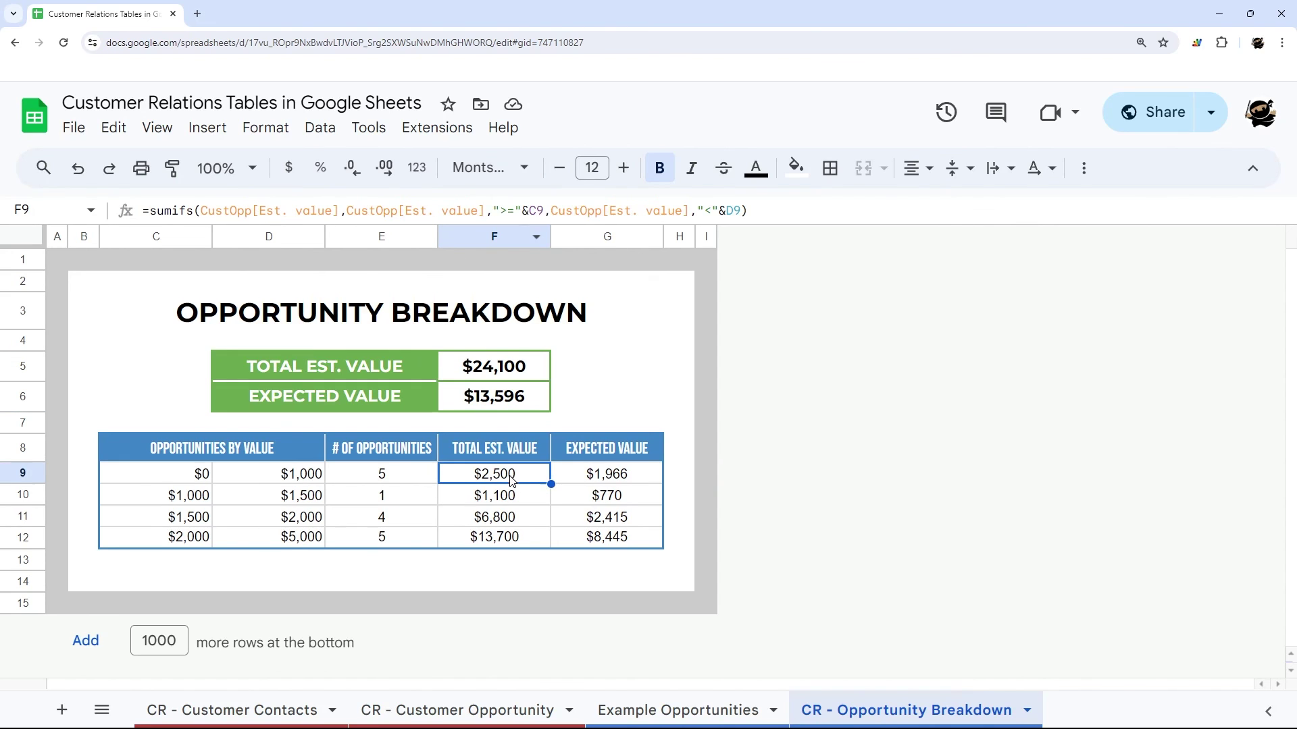
left_click(611, 480)
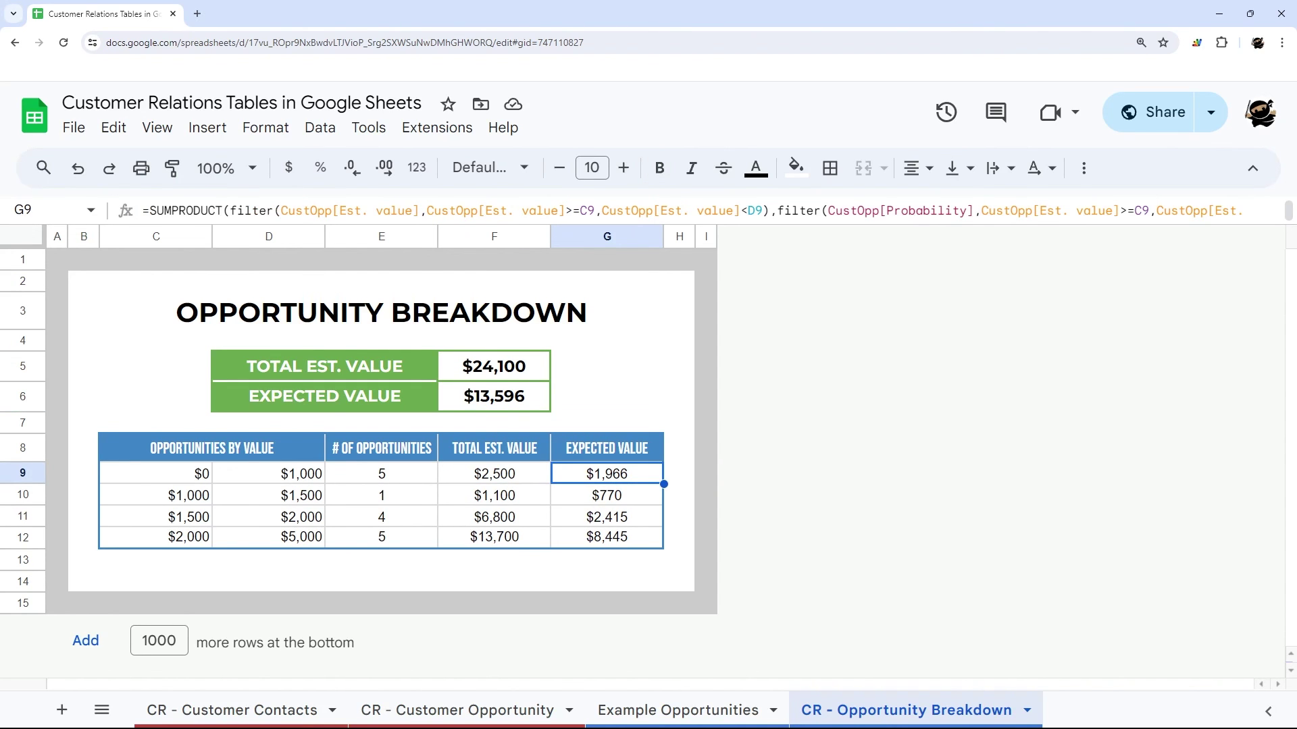
left_click_drag(229, 210, 769, 210)
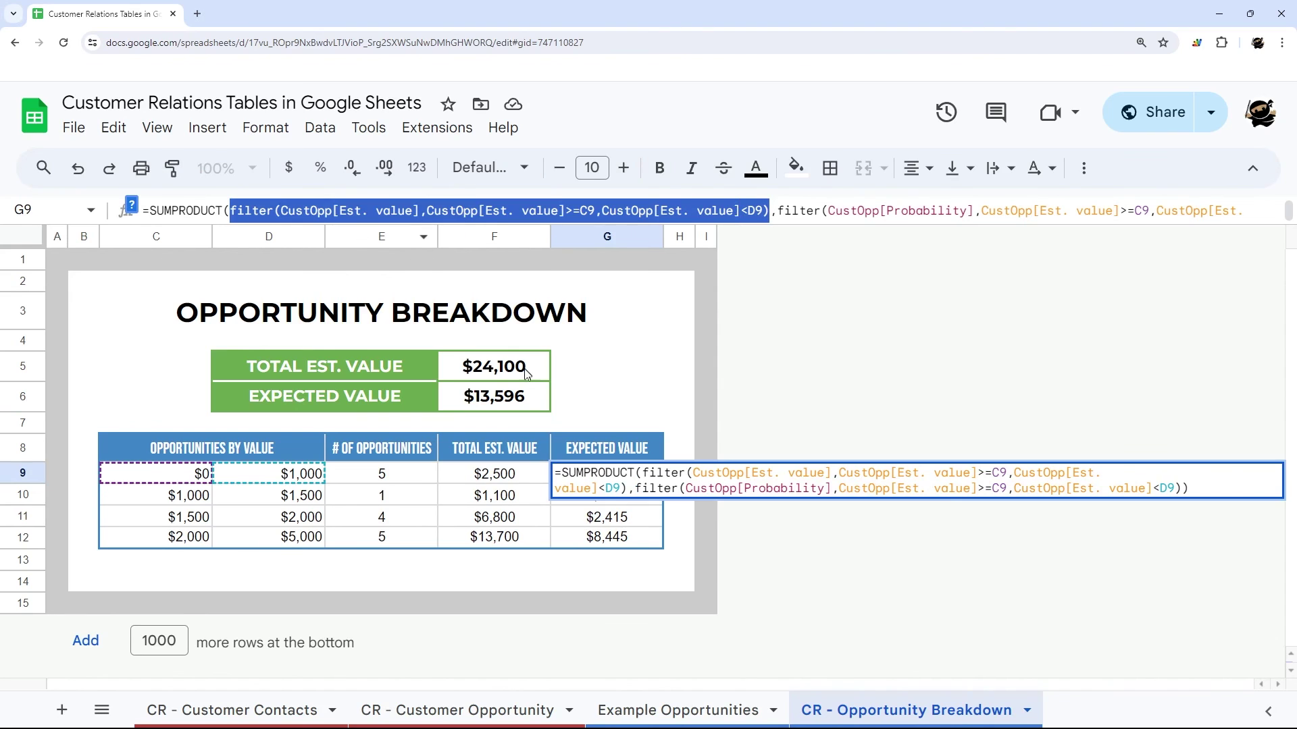
key("Escape")
left_click(599, 410)
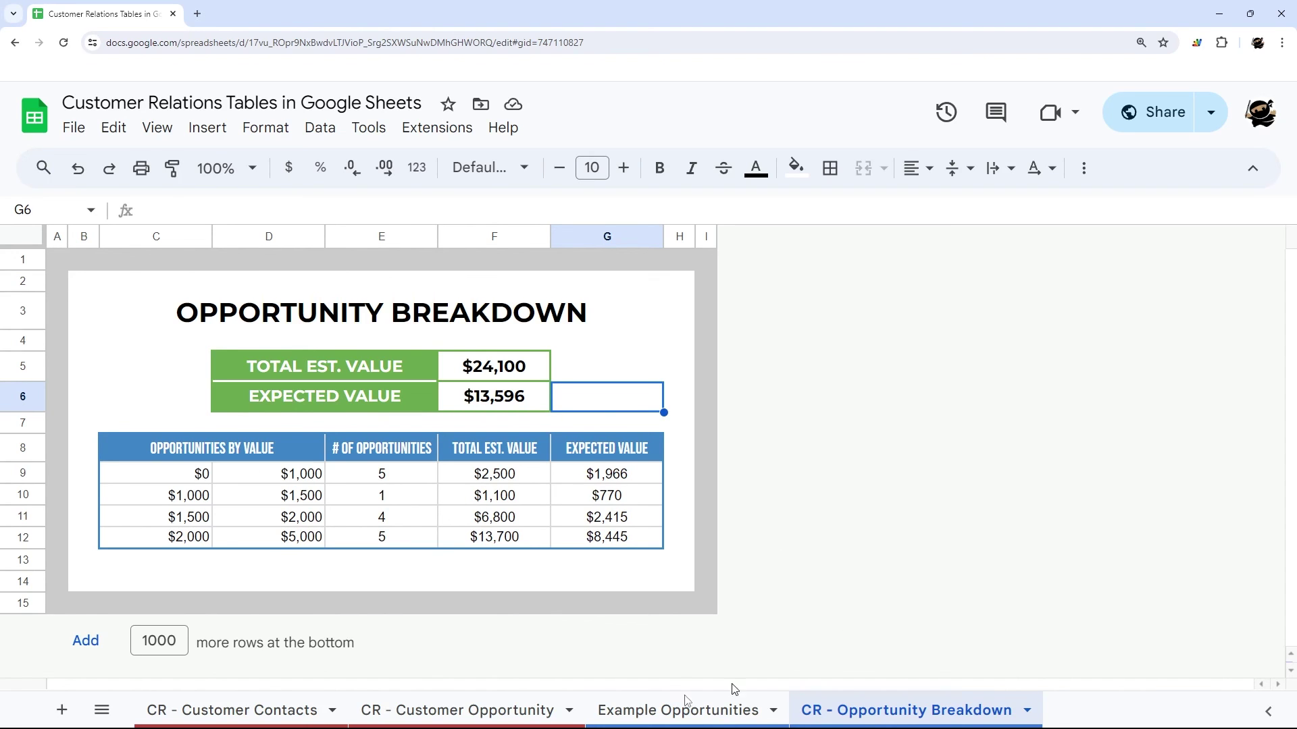
Step: Return to the CR - Customer Contacts sheet showing the red Customer_contacts1 table
left_click(216, 709)
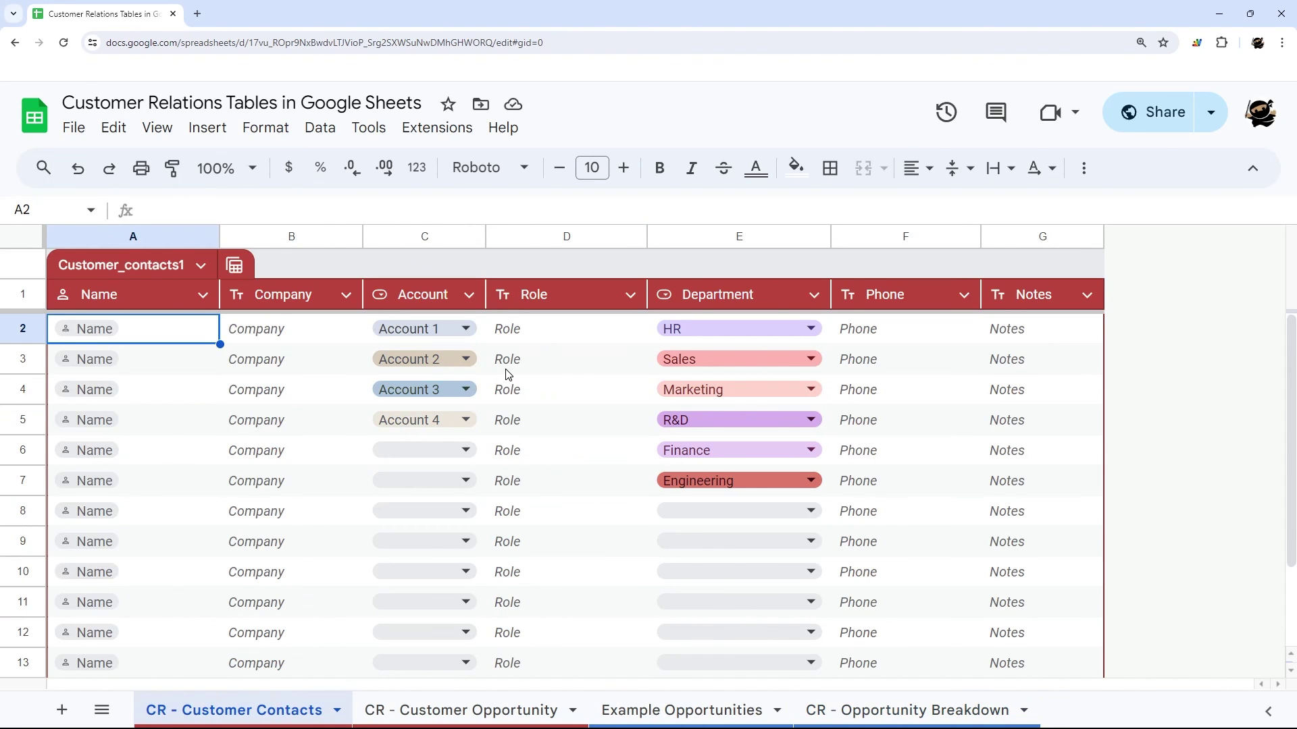